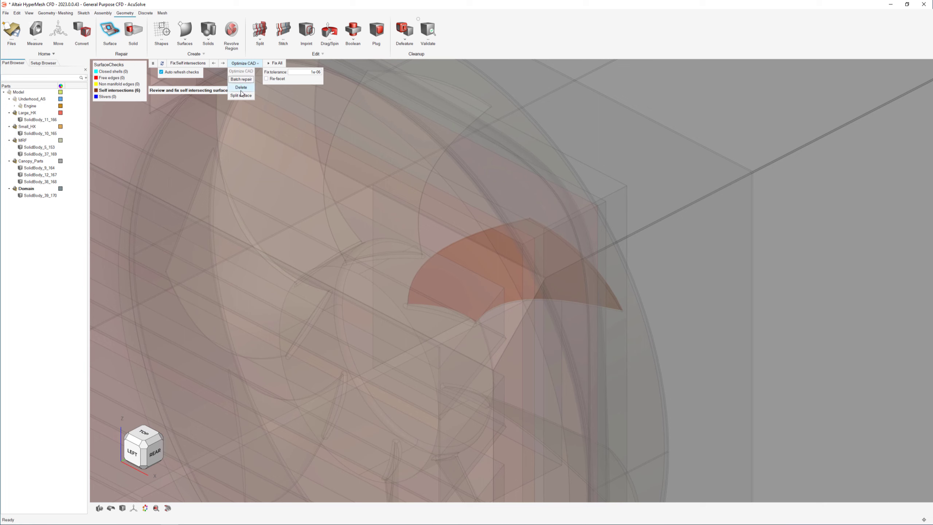
Step: Fix all self-intersecting surfaces with the Split surface method and close the surface checks
{"action": "left_click", "coordinate": [241, 95]}
{"action": "left_click", "coordinate": [276, 64]}
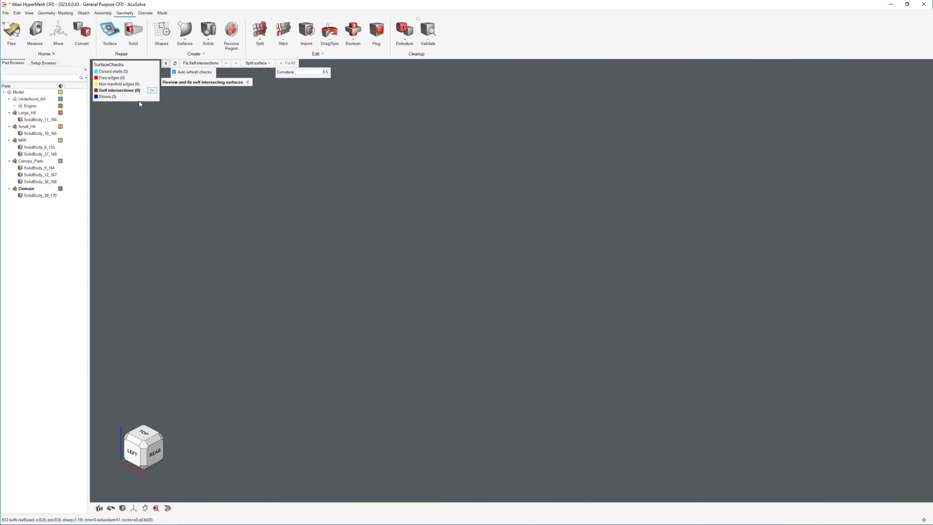
{"action": "left_click", "coordinate": [144, 442]}
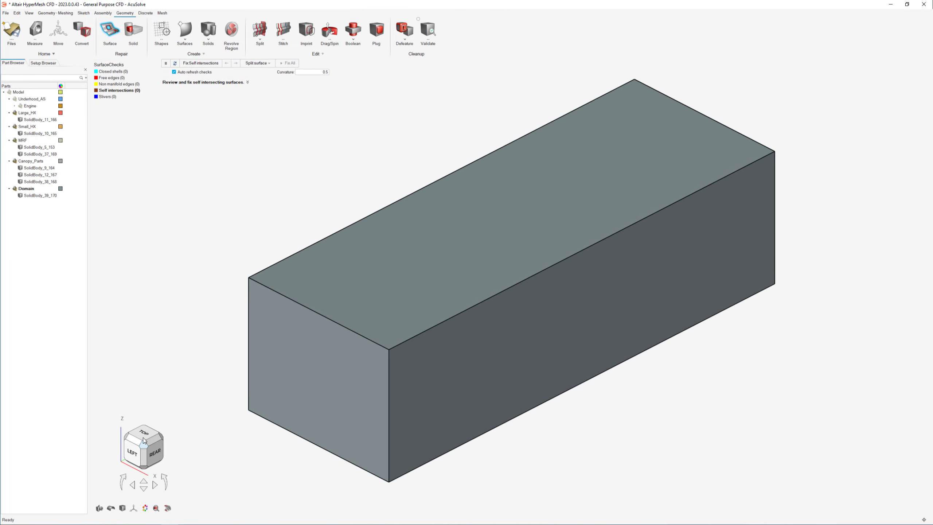
{"action": "key", "text": "Escape"}
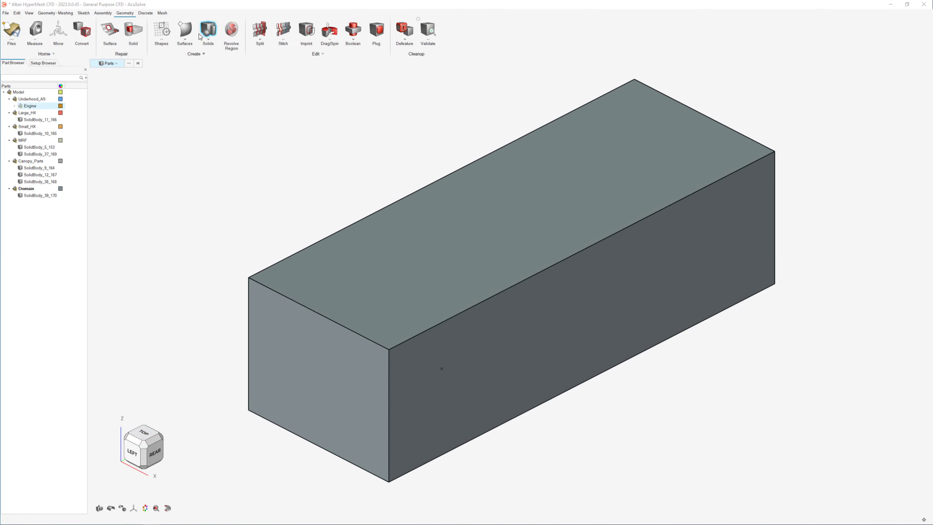
Step: Isolate the surfaces of the Fan surface mesh control and review its mesh size settings
{"action": "left_click", "coordinate": [162, 13]}
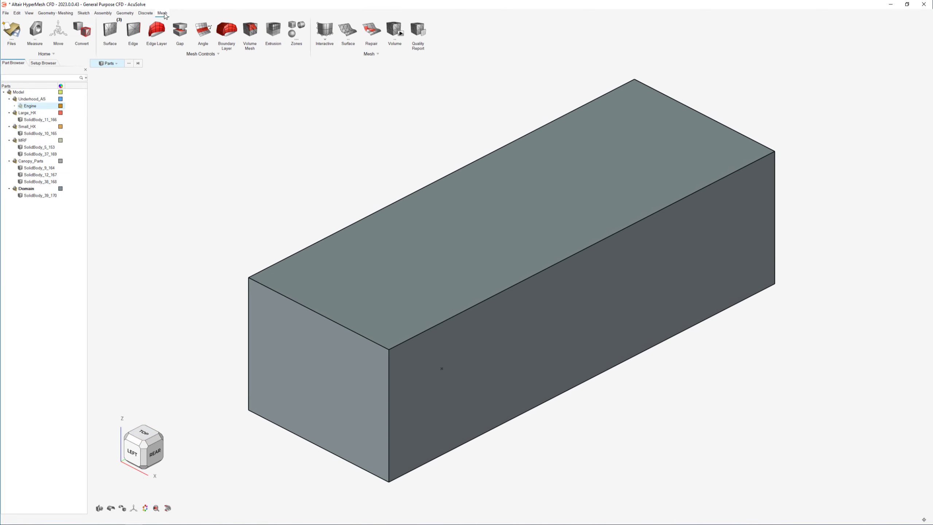
{"action": "left_click", "coordinate": [110, 30]}
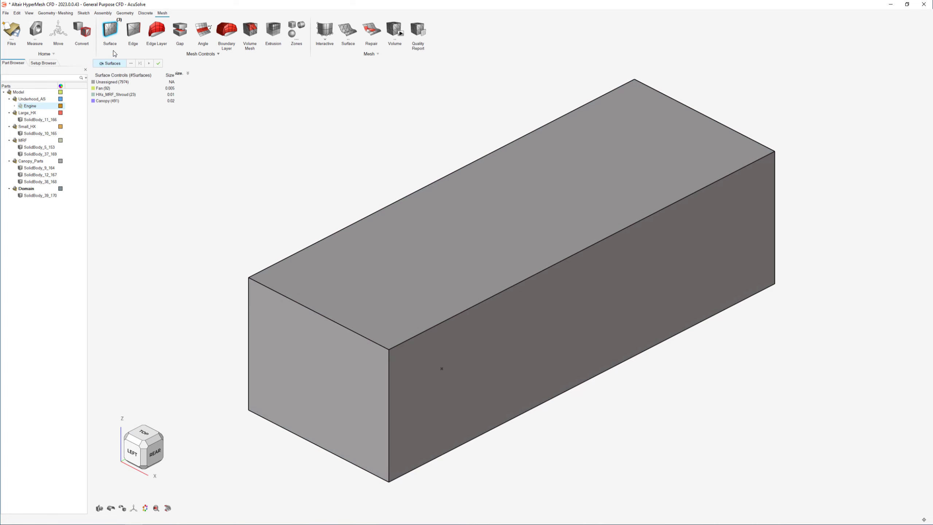
{"action": "right_click", "coordinate": [110, 88]}
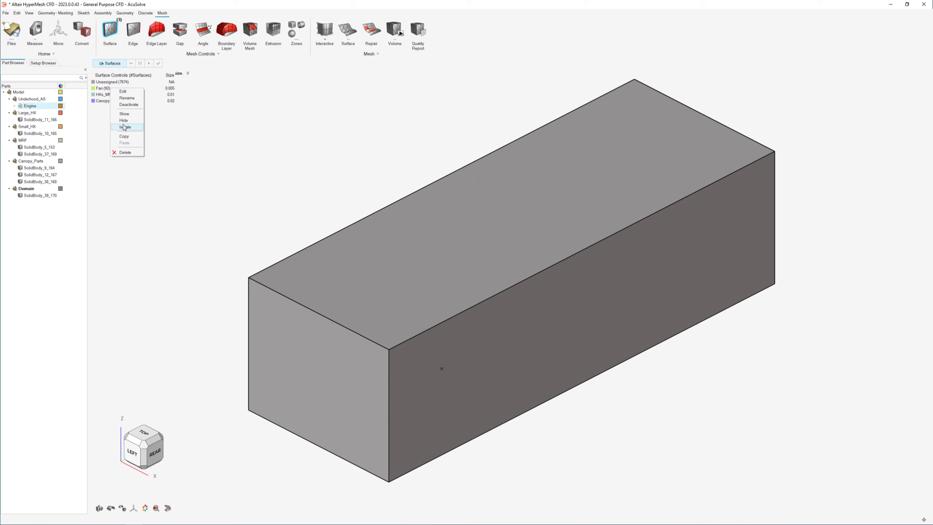
{"action": "left_click", "coordinate": [126, 129]}
{"action": "right_click", "coordinate": [110, 89]}
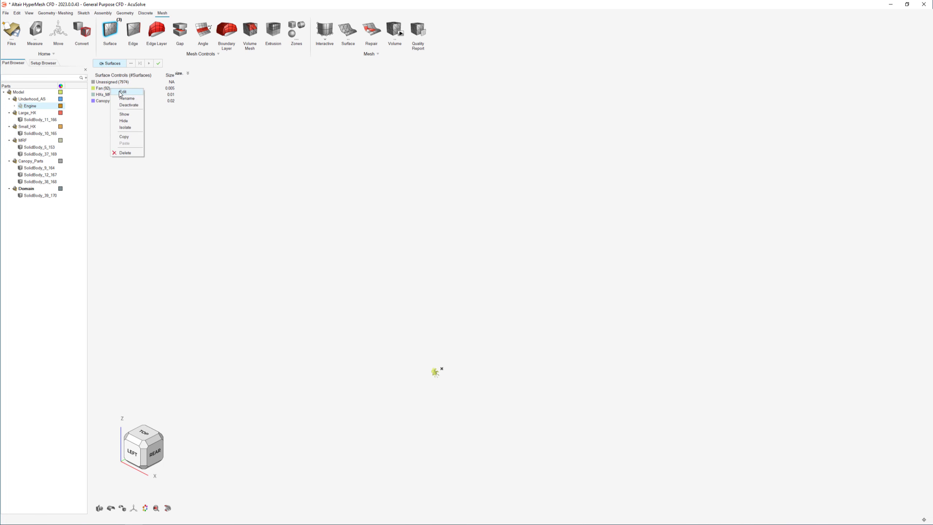
{"action": "left_click", "coordinate": [119, 92]}
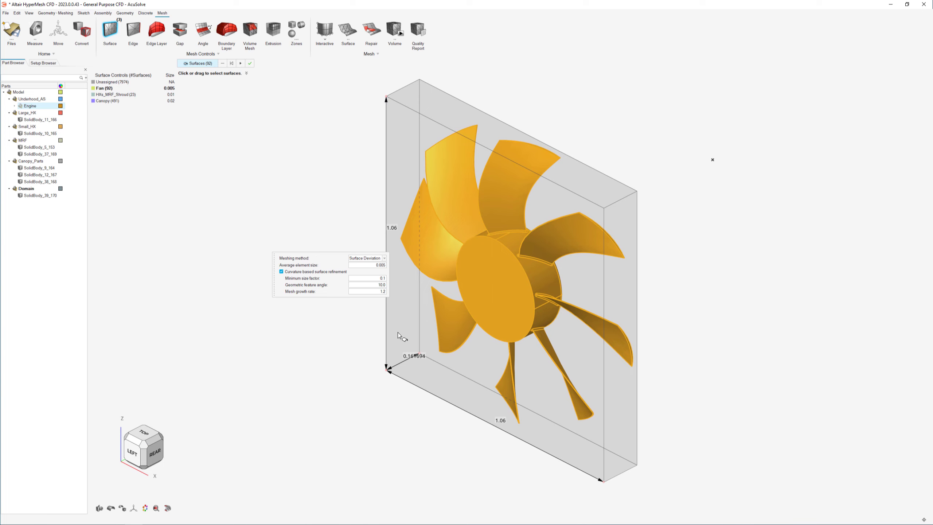
{"action": "key", "text": "Escape"}
{"action": "key", "text": "Escape"}
{"action": "key", "text": "Escape"}
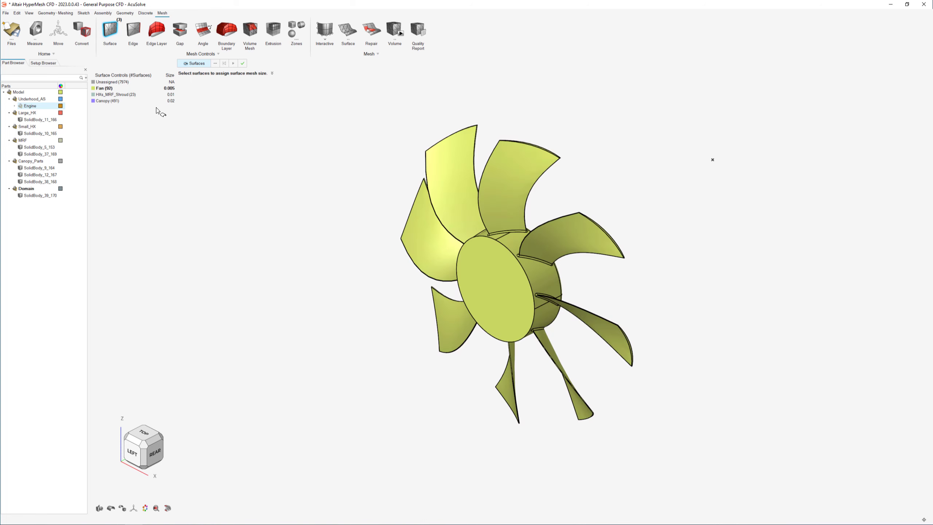
Step: Display the surfaces of the HXs_MRF_Shroud mesh control and review its mesh size settings
{"action": "left_click", "coordinate": [110, 30]}
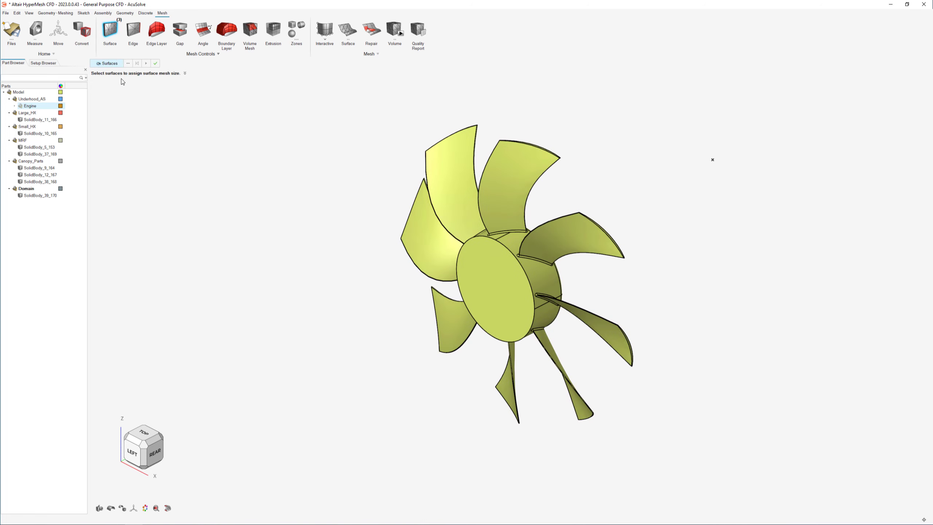
{"action": "right_click", "coordinate": [122, 95]}
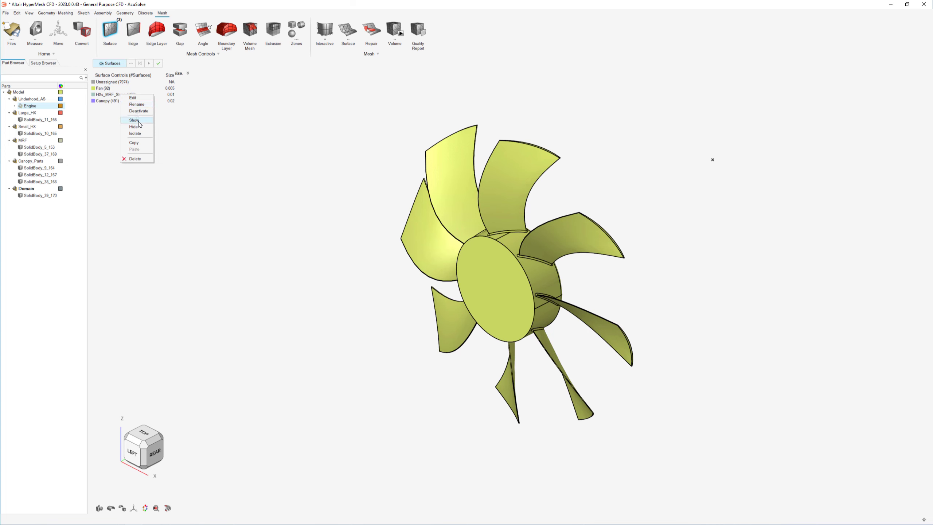
{"action": "left_click", "coordinate": [138, 121]}
{"action": "right_click", "coordinate": [122, 96]}
{"action": "left_click", "coordinate": [131, 99]}
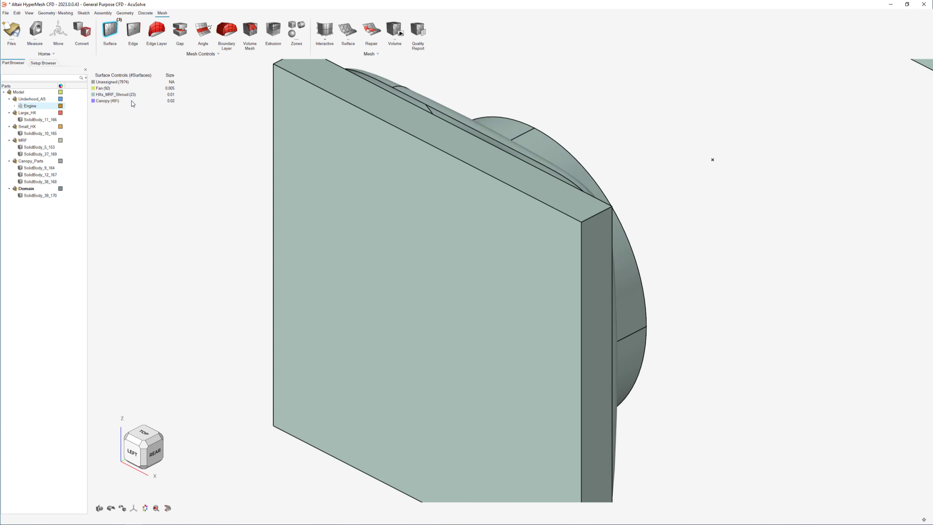
{"action": "right_click_drag", "start_coordinate": [443, 298], "coordinate": [389, 300]}
{"action": "scroll", "coordinate": [446, 291], "scroll_direction": "down", "scroll_amount": 5}
{"action": "middle_click_drag", "start_coordinate": [449, 283], "coordinate": [374, 294]}
{"action": "left_click", "coordinate": [160, 445]}
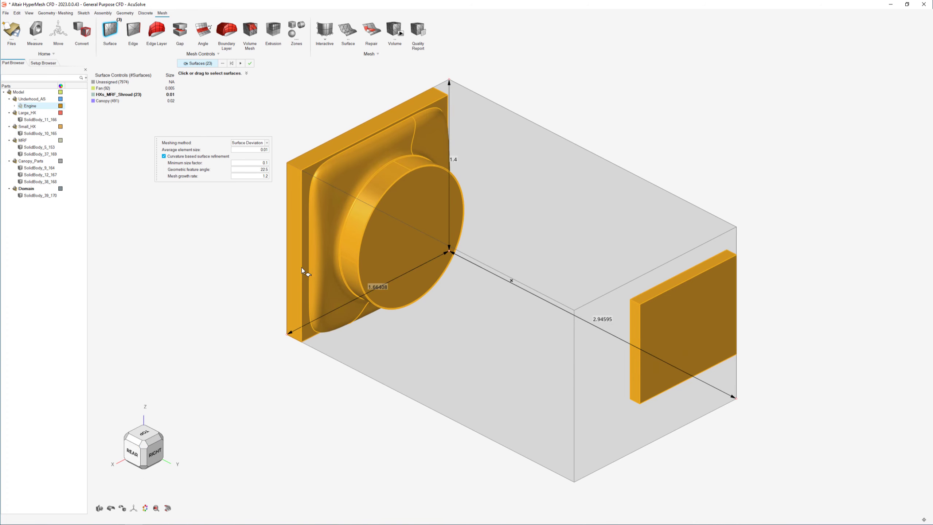
Step: Display the surfaces of the Canopy mesh control and review its mesh size settings
{"action": "left_click", "coordinate": [124, 105]}
{"action": "right_click", "coordinate": [116, 102]}
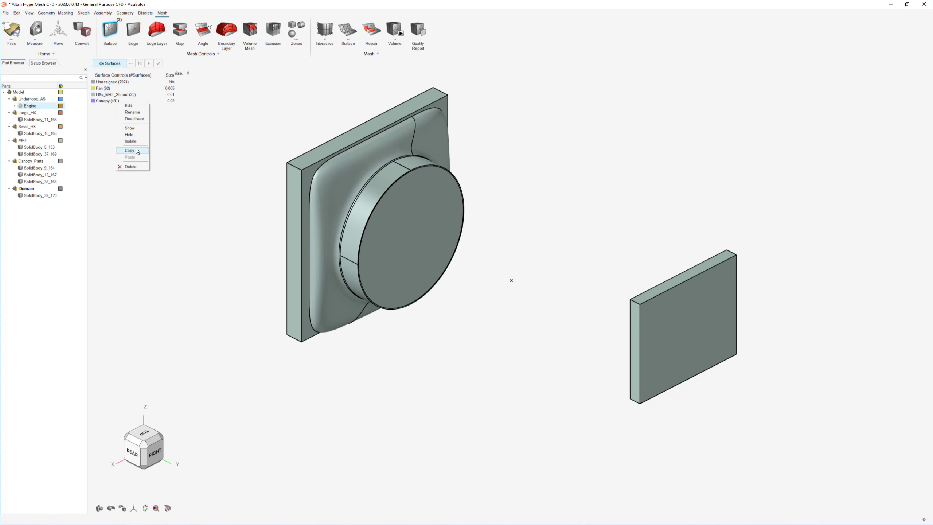
{"action": "left_click", "coordinate": [130, 127]}
{"action": "right_click", "coordinate": [118, 102]}
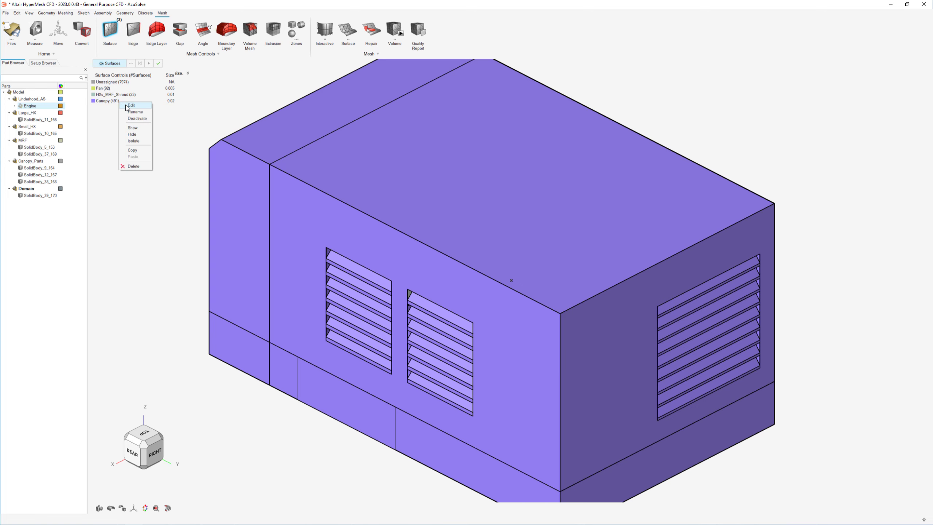
{"action": "left_click", "coordinate": [130, 105]}
{"action": "left_click", "coordinate": [132, 452]}
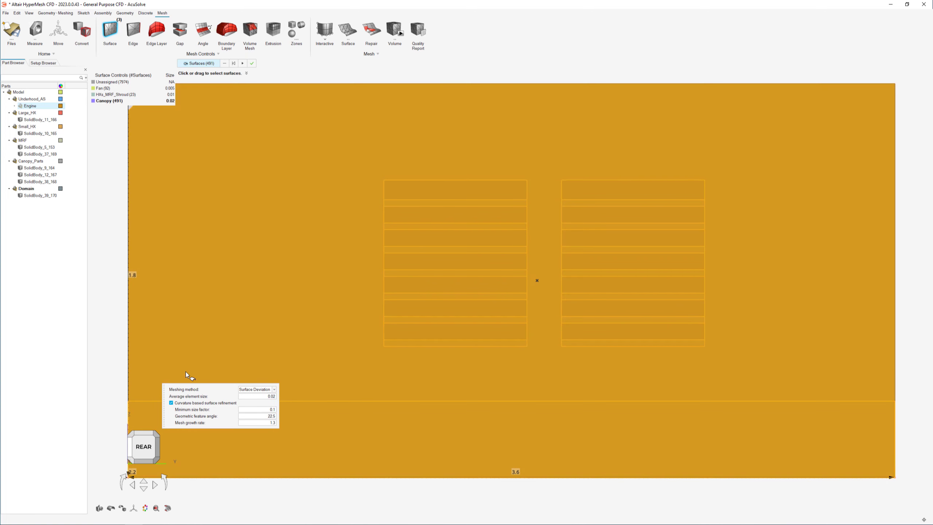
{"action": "scroll", "coordinate": [253, 302], "scroll_direction": "down", "scroll_amount": 2}
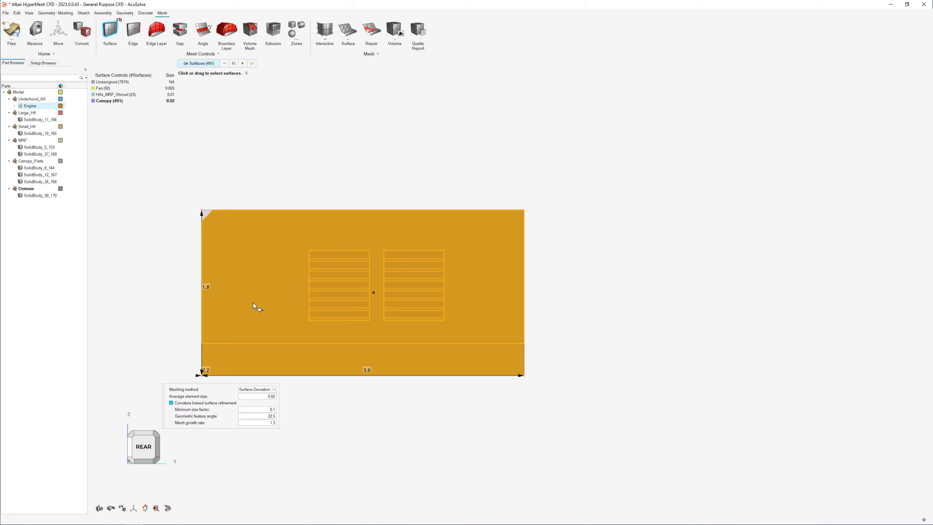
{"action": "key", "text": "Escape"}
{"action": "key", "text": "Escape"}
Step: Show all parts of the model and hide the Engine assembly
{"action": "right_click", "coordinate": [159, 300]}
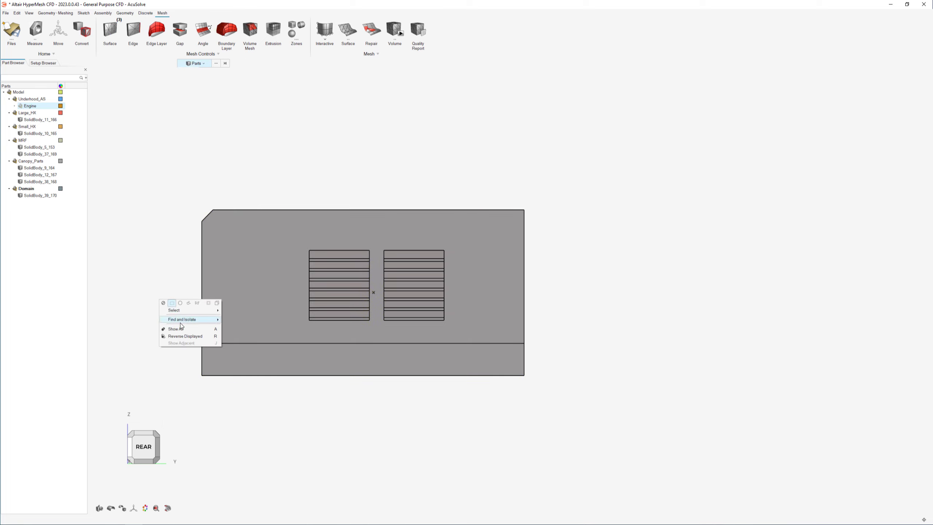
{"action": "left_click", "coordinate": [181, 328]}
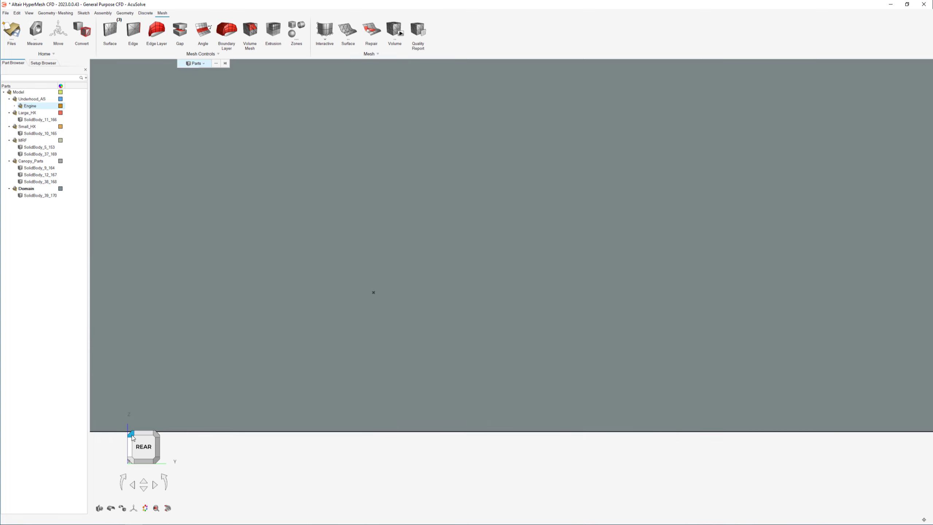
{"action": "left_click", "coordinate": [133, 435]}
{"action": "left_click", "coordinate": [21, 106]}
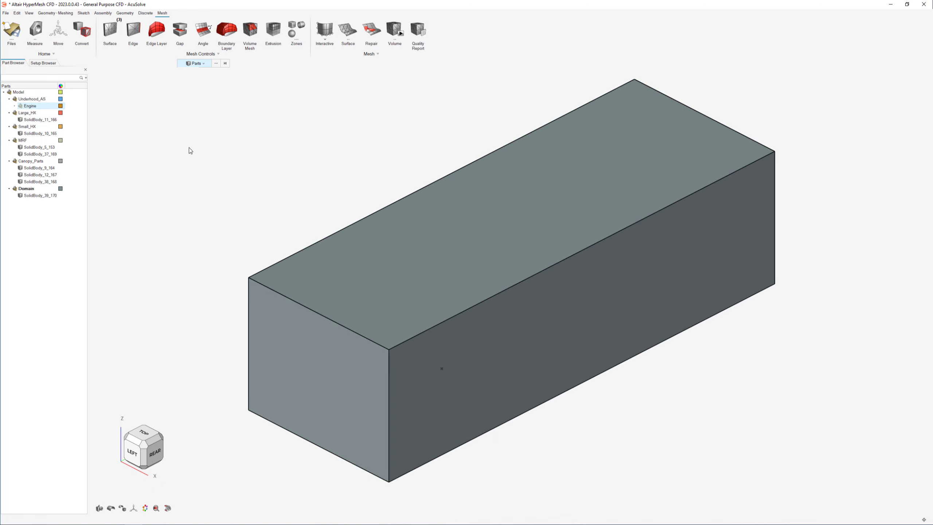
Step: Surface mesh all displayed surfaces using Surface Deviation with an average element size of 0.4
{"action": "right_click_drag", "start_coordinate": [206, 151], "coordinate": [213, 158]}
{"action": "left_click", "coordinate": [352, 35]}
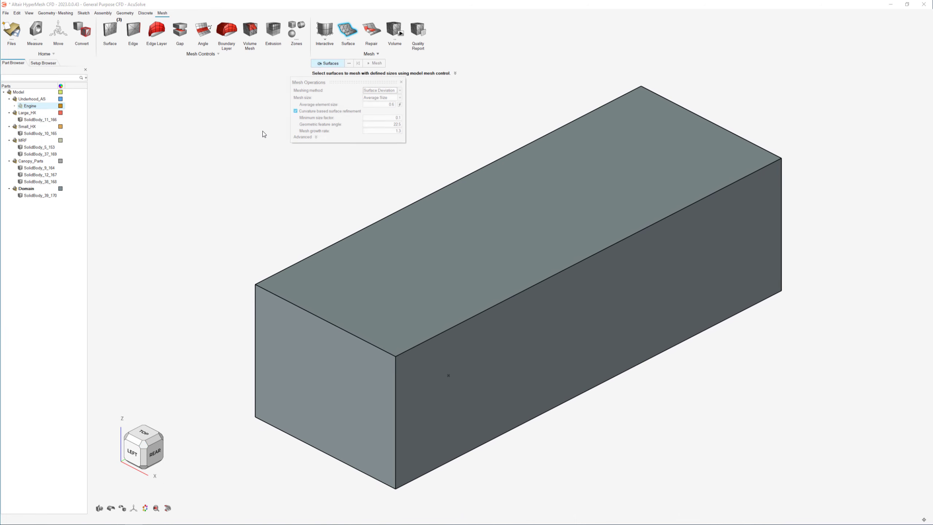
{"action": "left_click_drag", "start_coordinate": [173, 74], "coordinate": [749, 444]}
{"action": "left_click_drag", "start_coordinate": [788, 474], "coordinate": [841, 508]}
{"action": "left_click", "coordinate": [384, 105]}
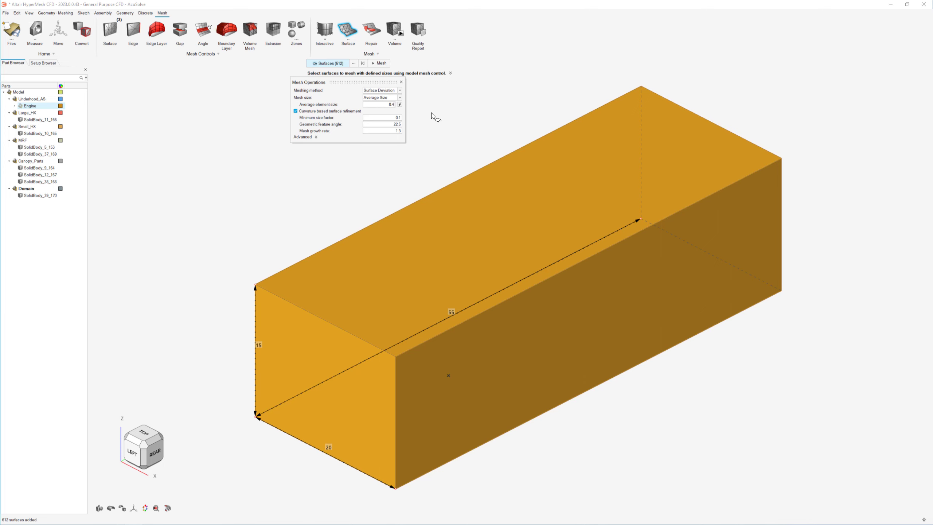
{"action": "left_click", "coordinate": [380, 63]}
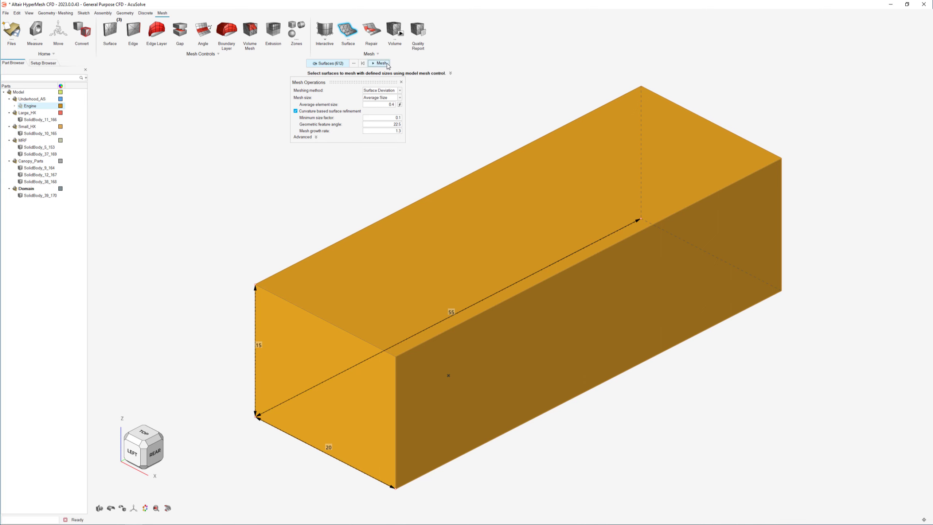
{"action": "key", "text": "Escape"}
{"action": "right_click_drag", "start_coordinate": [387, 235], "coordinate": [370, 214]}
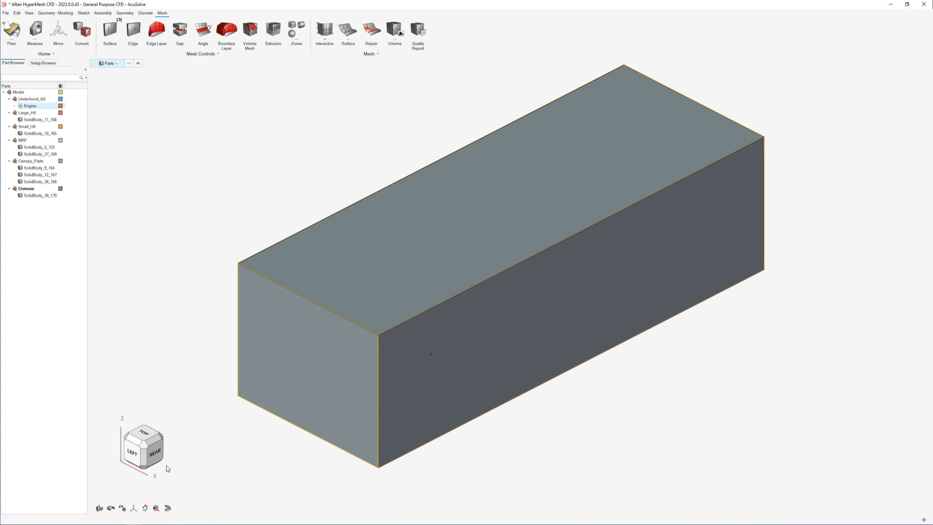
Step: Change the model's display mode and hide the six outer surfaces of the Domain box
{"action": "left_click", "coordinate": [122, 511]}
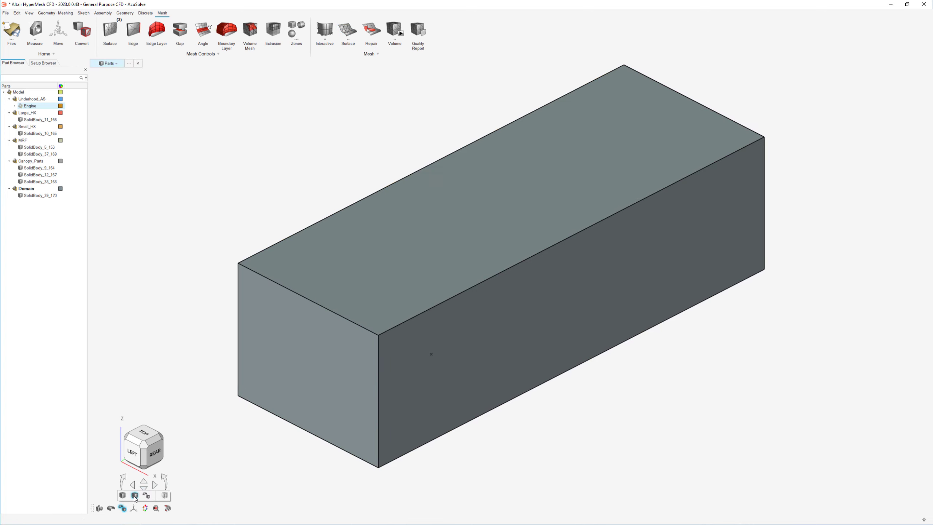
{"action": "left_click", "coordinate": [135, 496]}
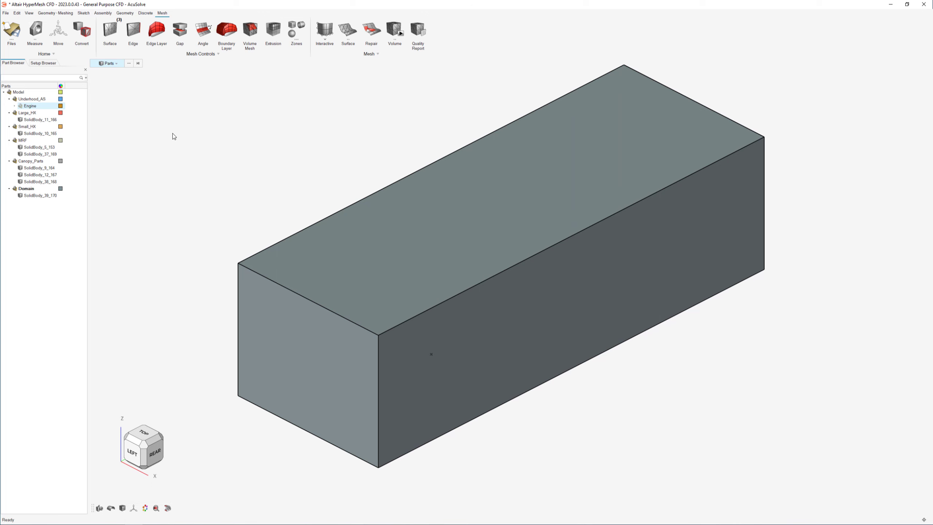
{"action": "left_click", "coordinate": [110, 64]}
{"action": "left_click", "coordinate": [110, 88]}
{"action": "left_click_drag", "start_coordinate": [200, 214], "coordinate": [258, 304]}
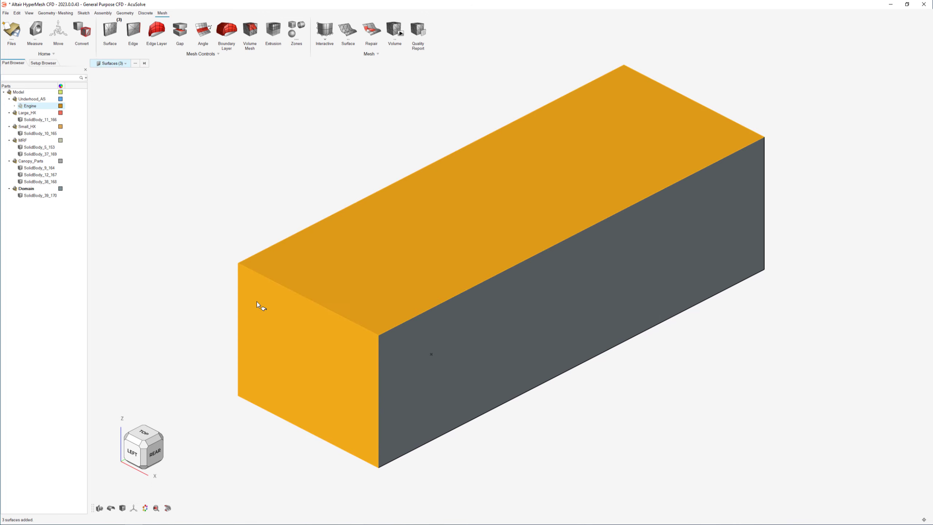
{"action": "key", "text": "Delete"}
{"action": "left_click_drag", "start_coordinate": [679, 82], "coordinate": [791, 307]}
{"action": "key", "text": "h"}
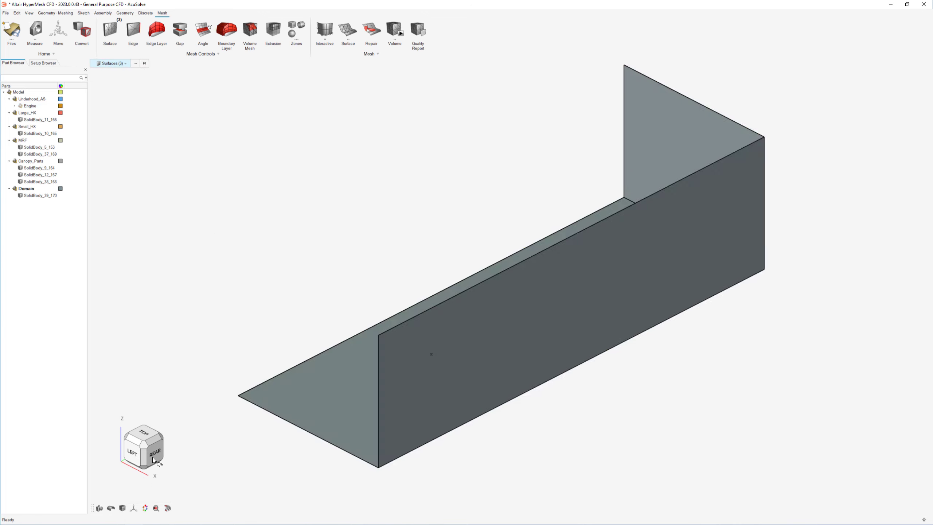
Step: Inspect the surface mesh around the canopy's side louvers and hide the canopy's outer surfaces
{"action": "left_click", "coordinate": [154, 452]}
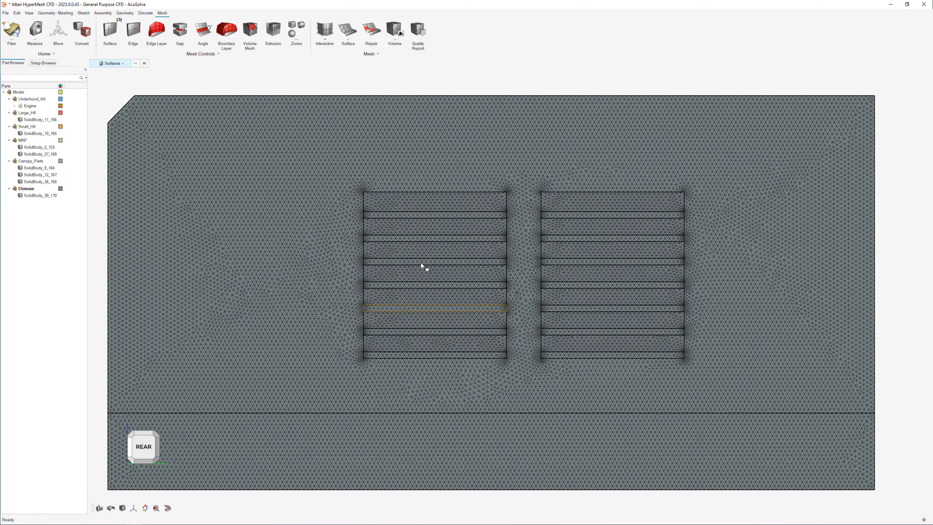
{"action": "scroll", "coordinate": [426, 279], "scroll_direction": "up", "scroll_amount": 1}
{"action": "middle_click_drag", "start_coordinate": [420, 282], "coordinate": [395, 284]}
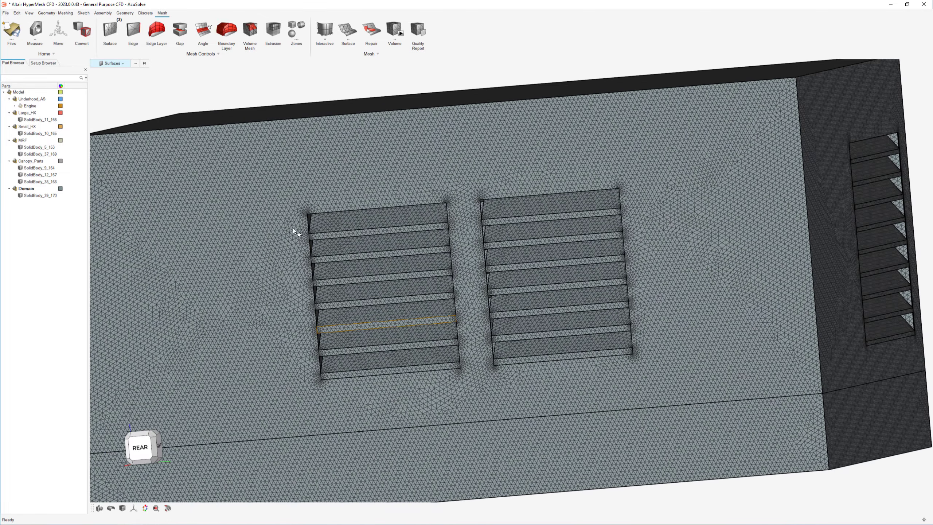
{"action": "scroll", "coordinate": [293, 227], "scroll_direction": "up", "scroll_amount": 4}
{"action": "scroll", "coordinate": [336, 238], "scroll_direction": "up", "scroll_amount": 4}
{"action": "scroll", "coordinate": [336, 237], "scroll_direction": "down", "scroll_amount": 8}
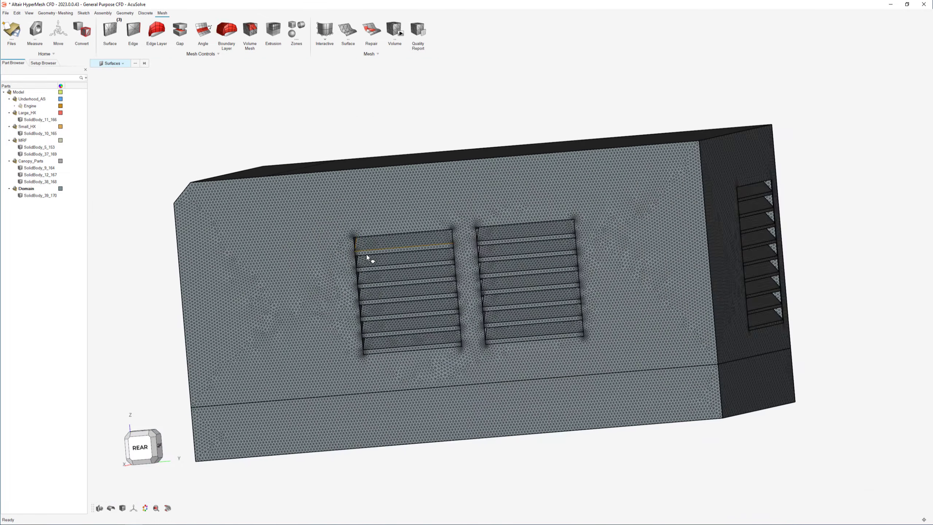
{"action": "left_click_drag", "start_coordinate": [593, 297], "coordinate": [822, 489]}
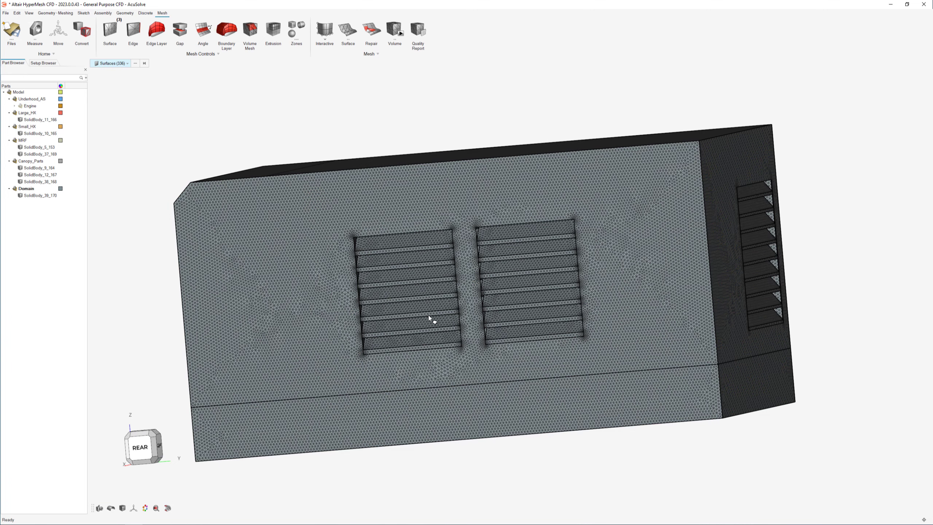
{"action": "key", "text": "h"}
Step: Hide the circular face covering the fan and inspect the surface mesh on the fan blades and hub
{"action": "middle_click_drag", "start_coordinate": [379, 303], "coordinate": [255, 353]}
{"action": "scroll", "coordinate": [380, 280], "scroll_direction": "up", "scroll_amount": 4}
{"action": "middle_click_drag", "start_coordinate": [380, 280], "coordinate": [452, 236]}
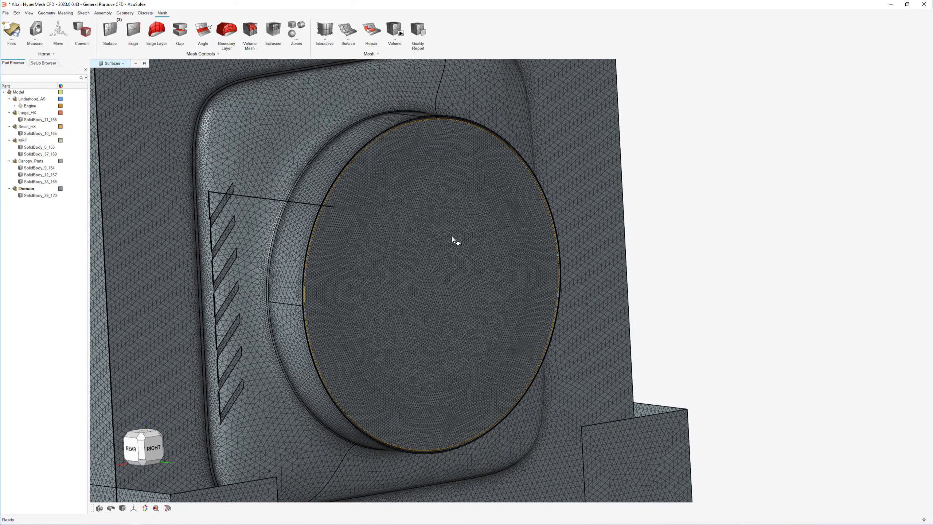
{"action": "left_click", "coordinate": [452, 236]}
{"action": "key", "text": "h"}
{"action": "scroll", "coordinate": [378, 274], "scroll_direction": "up", "scroll_amount": 8}
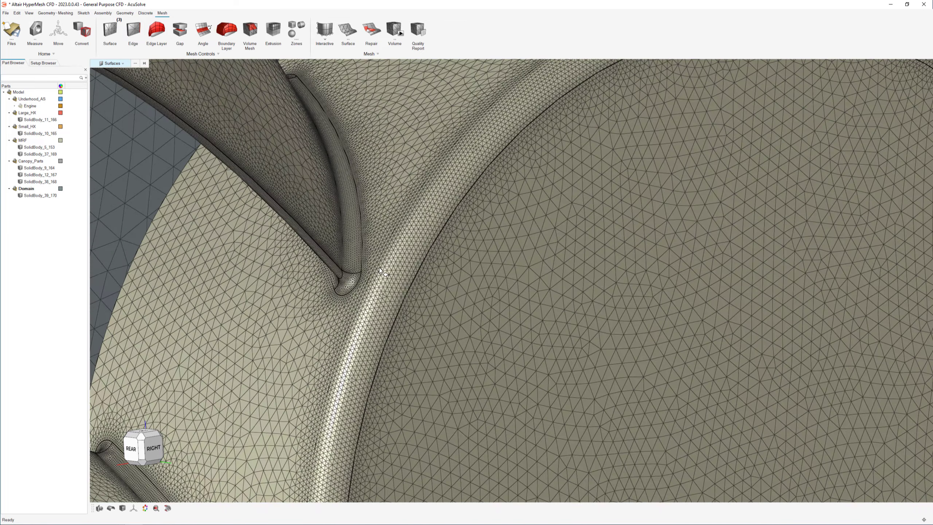
{"action": "scroll", "coordinate": [379, 266], "scroll_direction": "down", "scroll_amount": 5}
{"action": "middle_click_drag", "start_coordinate": [379, 266], "coordinate": [482, 287]}
{"action": "right_click_drag", "start_coordinate": [482, 288], "coordinate": [455, 282]}
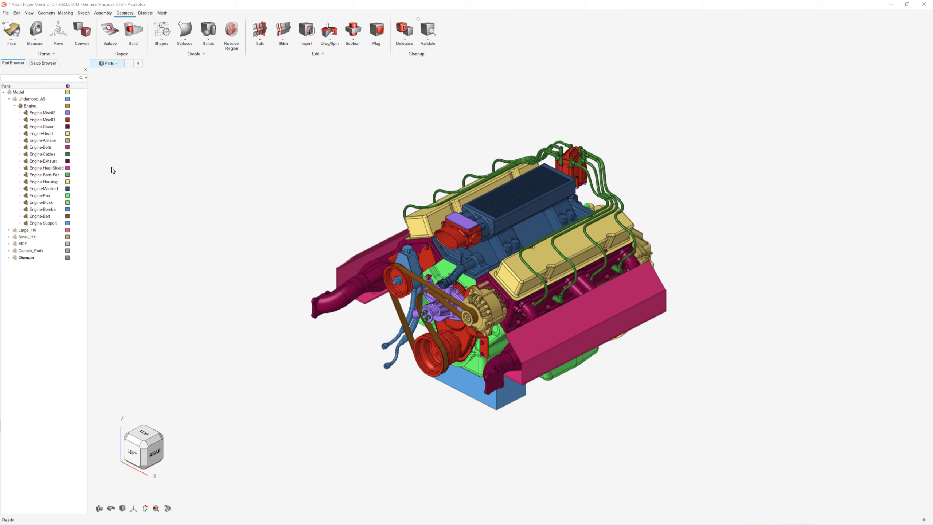
Step: Highlight the Engine-Bolts and Engine-Bolts-Fan parts to locate the bolts on the engine
{"action": "left_click", "coordinate": [44, 148]}
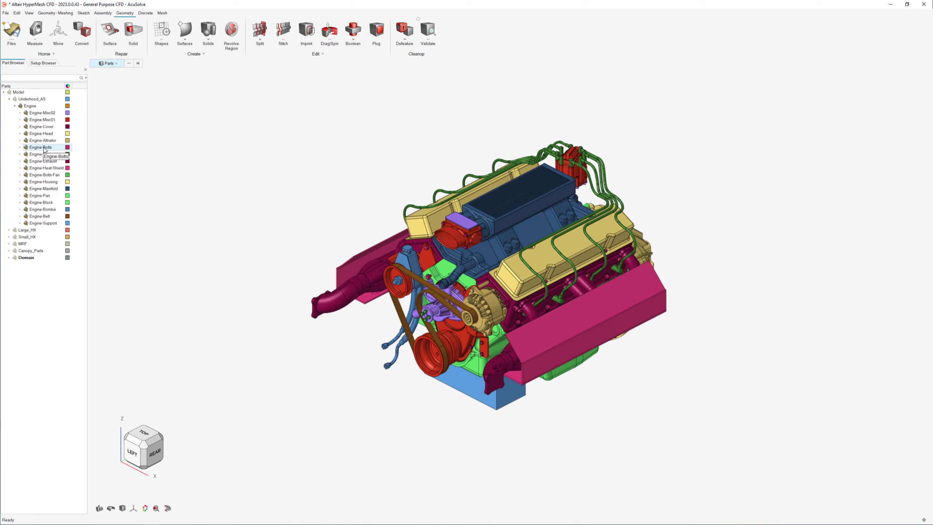
{"action": "left_click", "coordinate": [57, 176], "text": "ctrl"}
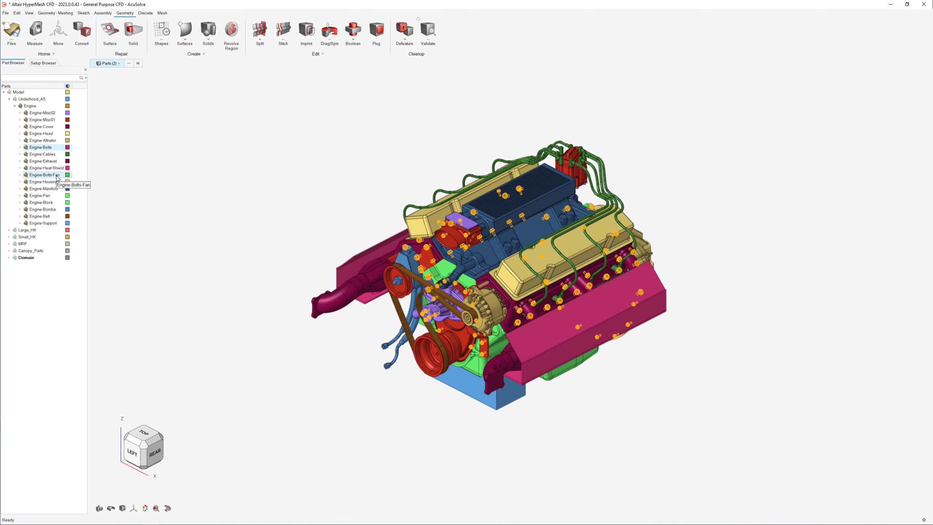
{"action": "right_click", "coordinate": [56, 175]}
{"action": "left_click", "coordinate": [86, 254]}
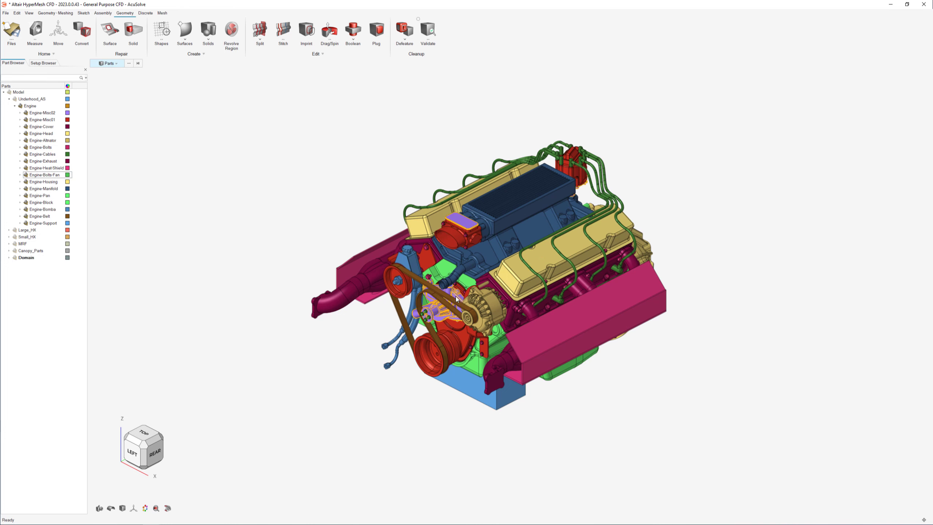
Step: Select three bolt solids at the engine's front, extend the selection to all solids in the same parts, then isolate and delete them
{"action": "scroll", "coordinate": [405, 280], "scroll_direction": "up", "scroll_amount": 4}
{"action": "scroll", "coordinate": [403, 293], "scroll_direction": "up", "scroll_amount": 3}
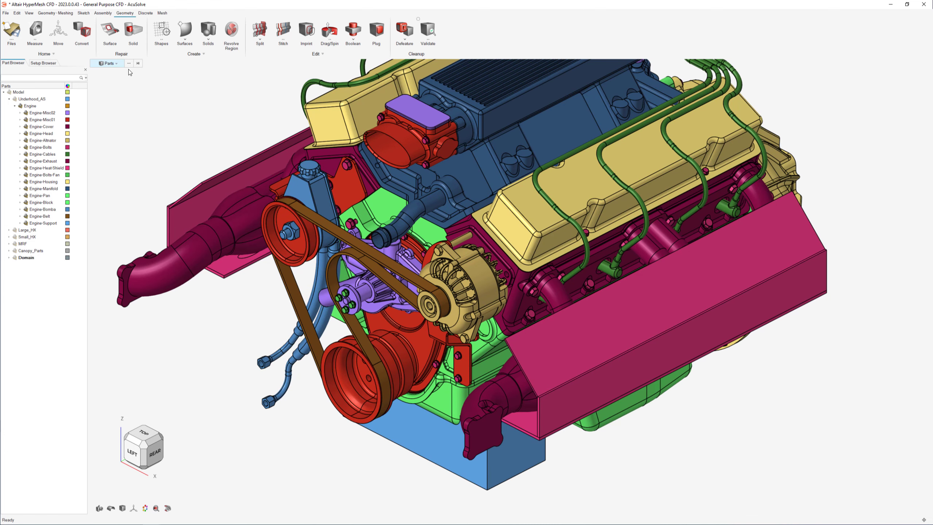
{"action": "left_click", "coordinate": [117, 64]}
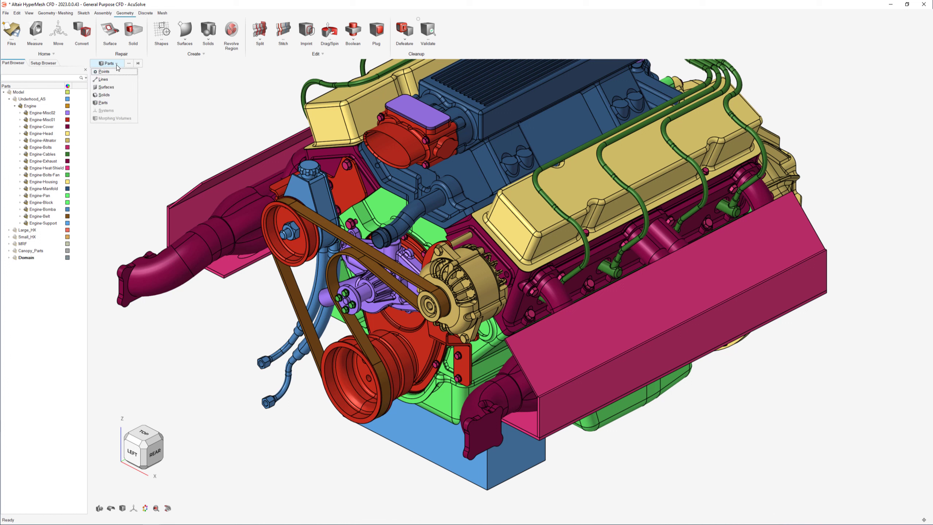
{"action": "left_click", "coordinate": [114, 95]}
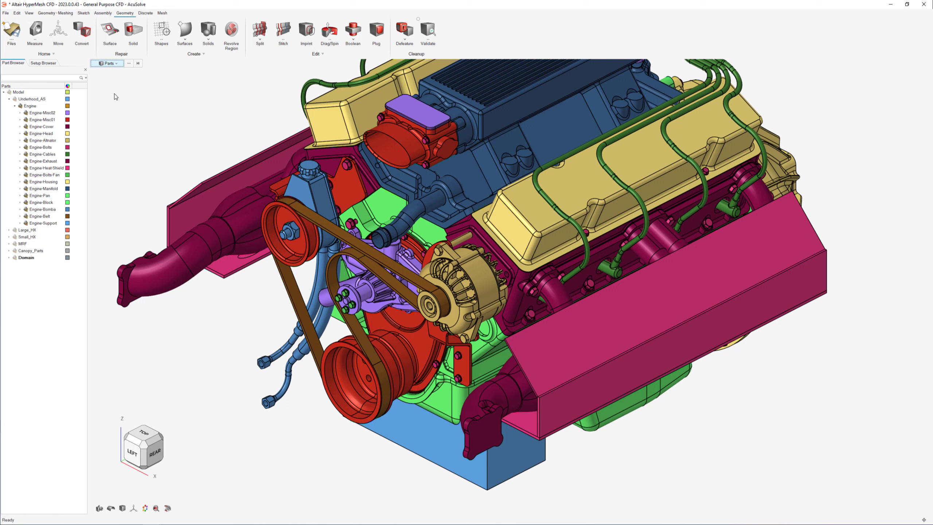
{"action": "left_click", "coordinate": [314, 210]}
{"action": "left_click", "coordinate": [348, 296]}
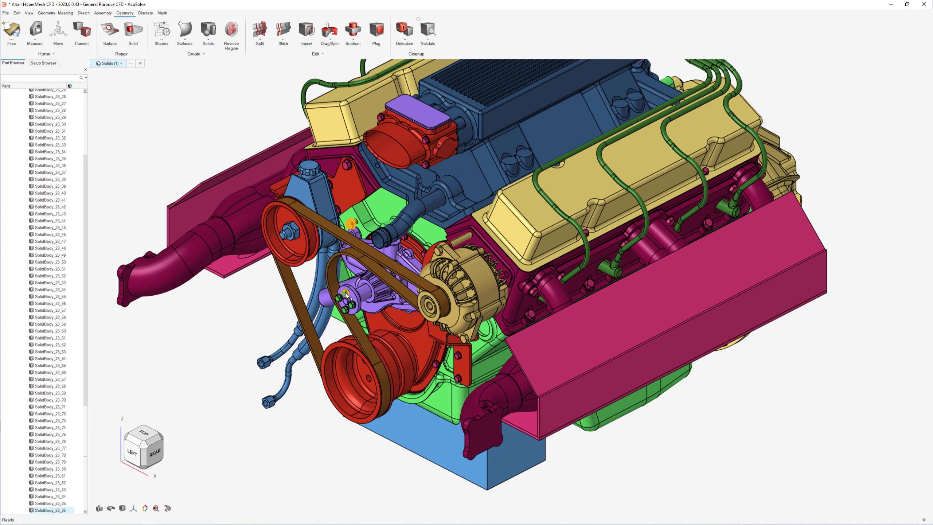
{"action": "left_click", "coordinate": [456, 355]}
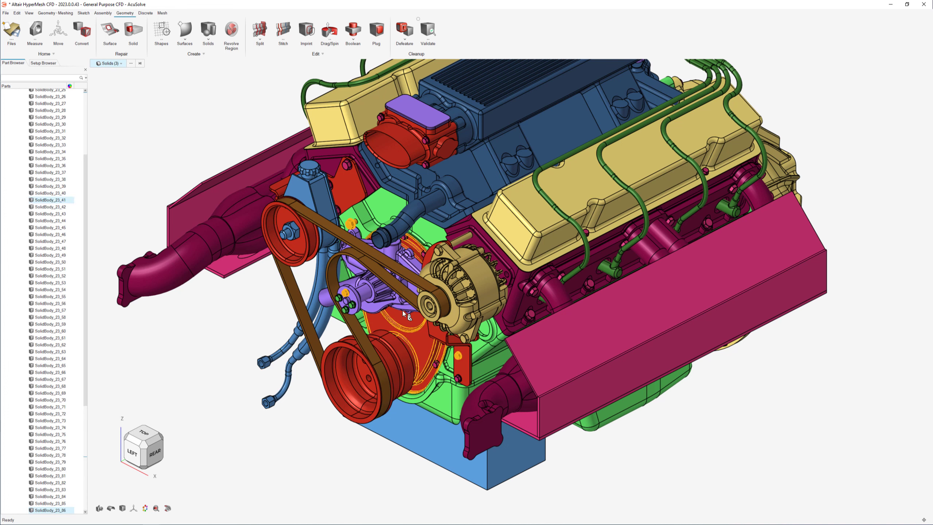
{"action": "right_click", "coordinate": [402, 311]}
{"action": "mouse_move", "coordinate": [421, 322]}
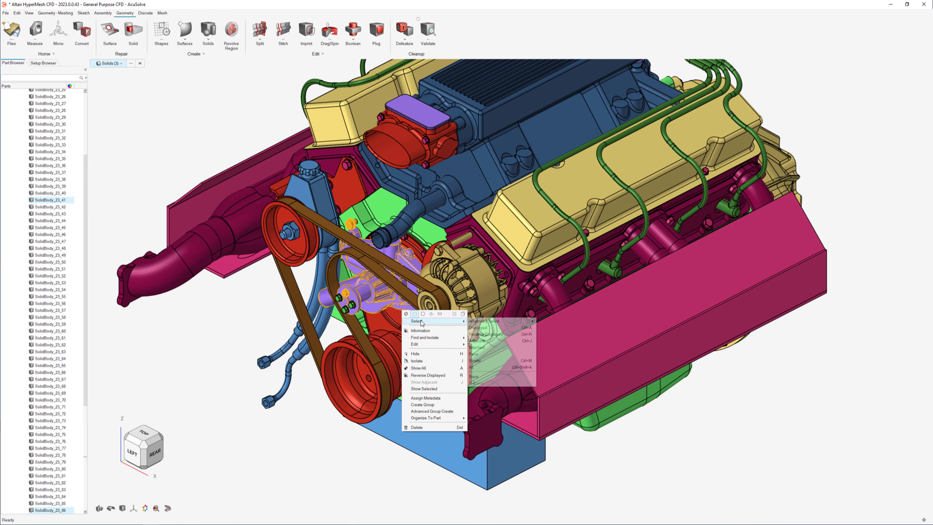
{"action": "left_click", "coordinate": [478, 361]}
{"action": "left_click", "coordinate": [147, 445]}
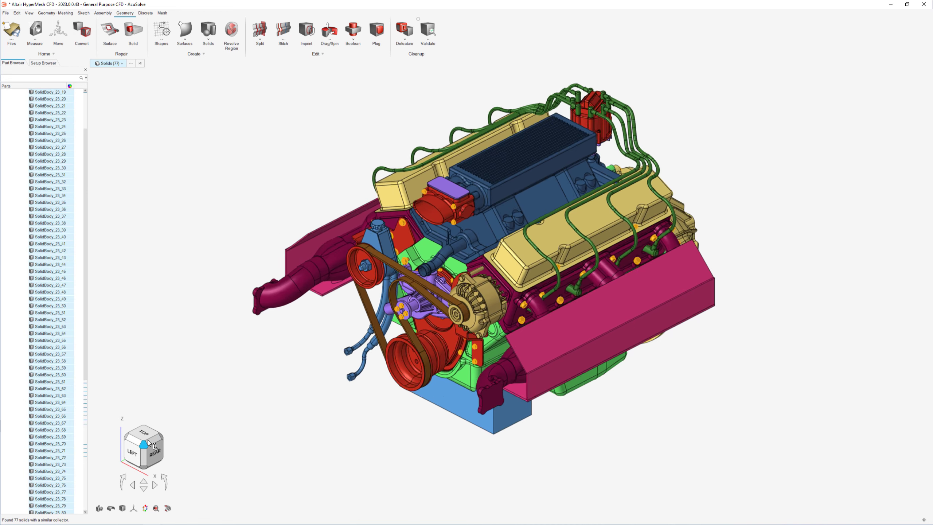
{"action": "right_click", "coordinate": [332, 372]}
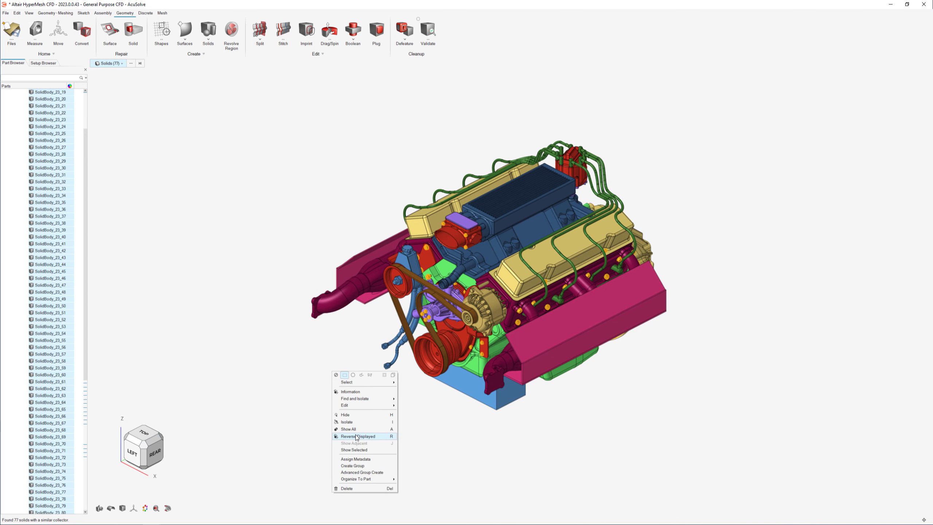
{"action": "left_click", "coordinate": [356, 420]}
{"action": "left_click_drag", "start_coordinate": [504, 269], "coordinate": [709, 427]}
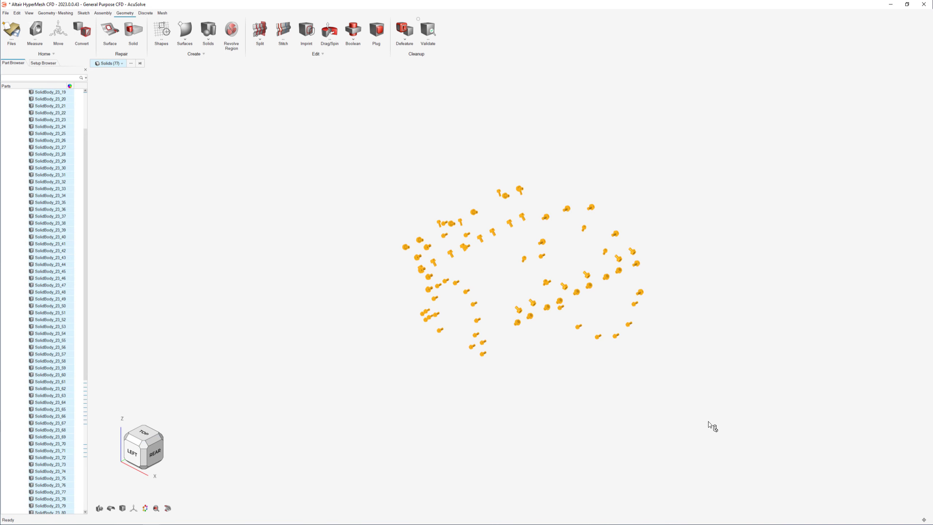
{"action": "key", "text": "Delete"}
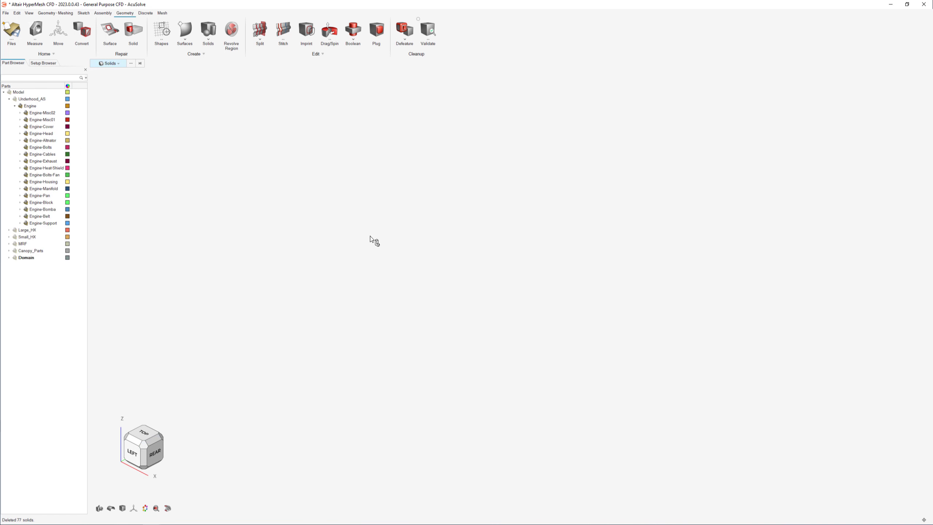
Step: Delete the emptied Engine-Bolts and Engine-Bolts-Fan parts from the Engine assembly
{"action": "left_click", "coordinate": [52, 148]}
{"action": "left_click", "coordinate": [52, 175], "text": "ctrl"}
{"action": "key", "text": "Delete"}
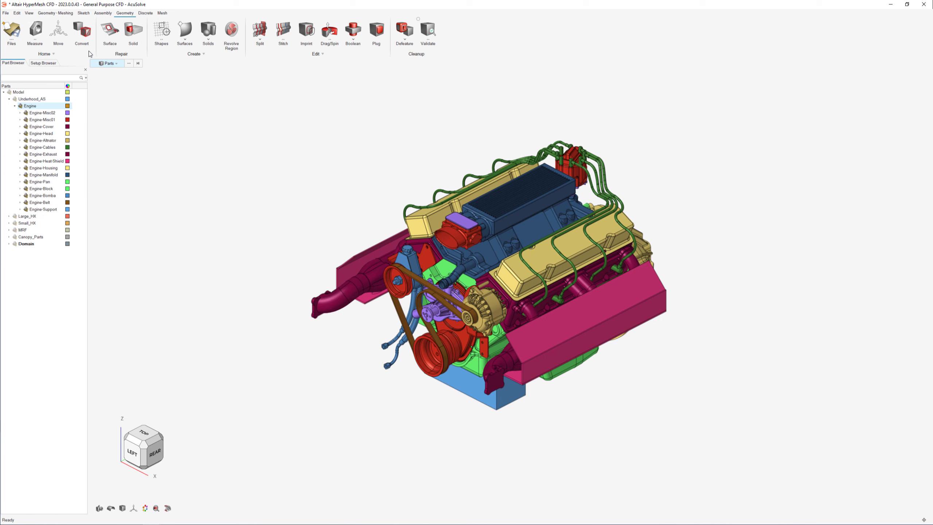
Step: Convert the model to FeGeometry using Faceting for unmeshed surfaces and a Fine faceting size
{"action": "left_click", "coordinate": [85, 33]}
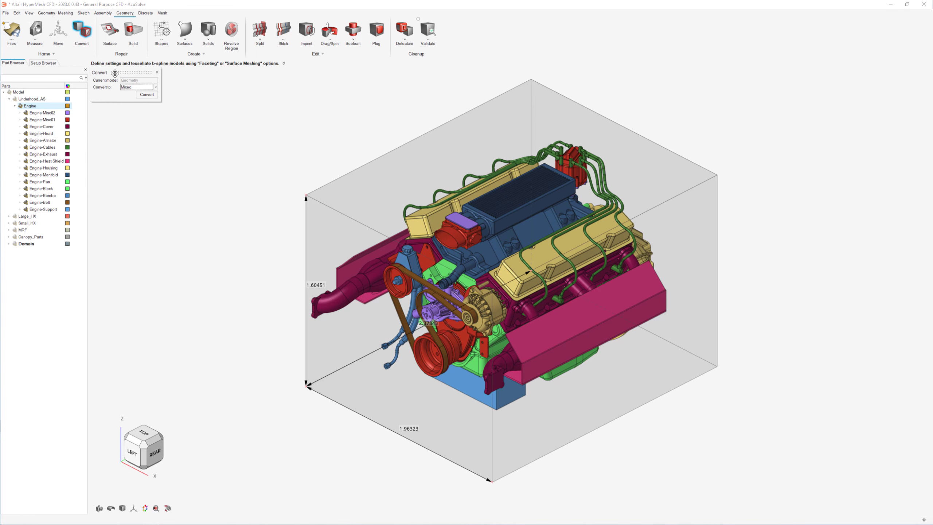
{"action": "left_click", "coordinate": [131, 87]}
{"action": "left_click", "coordinate": [132, 98]}
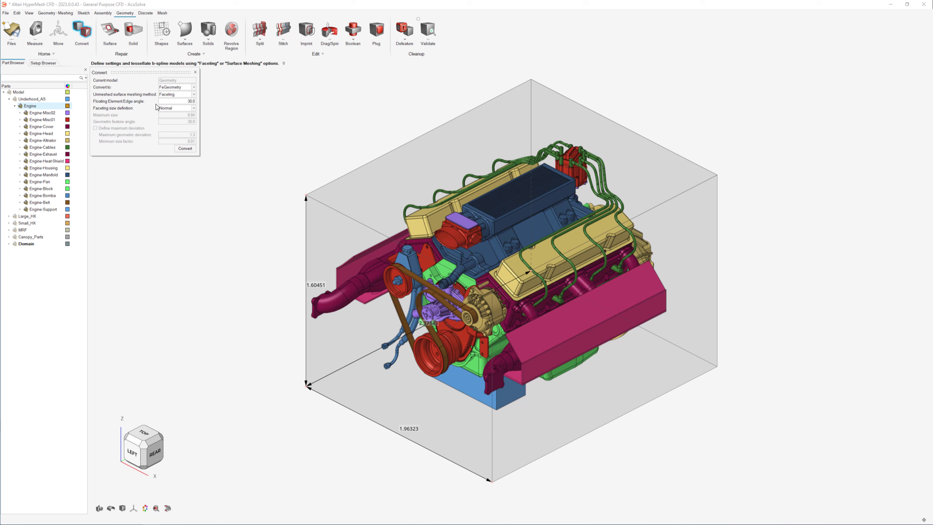
{"action": "left_click", "coordinate": [164, 108]}
{"action": "left_click", "coordinate": [170, 120]}
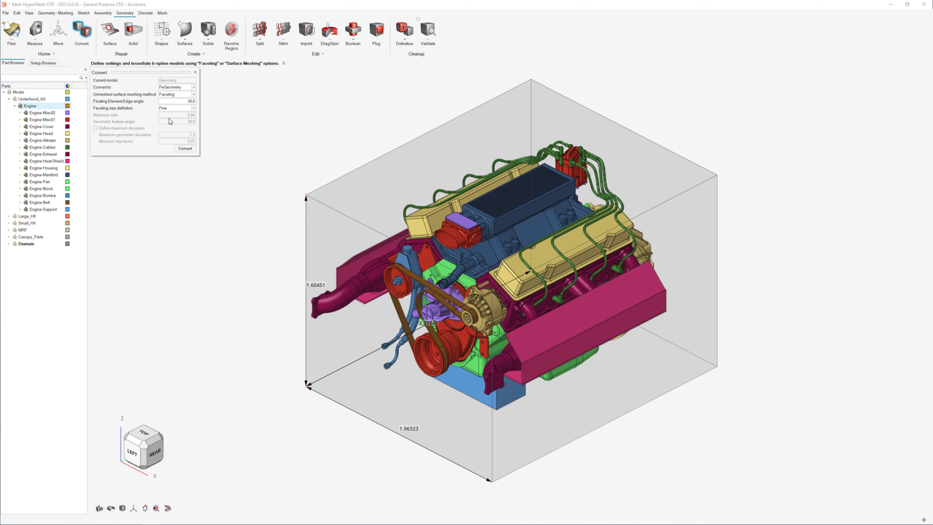
{"action": "left_click", "coordinate": [190, 149]}
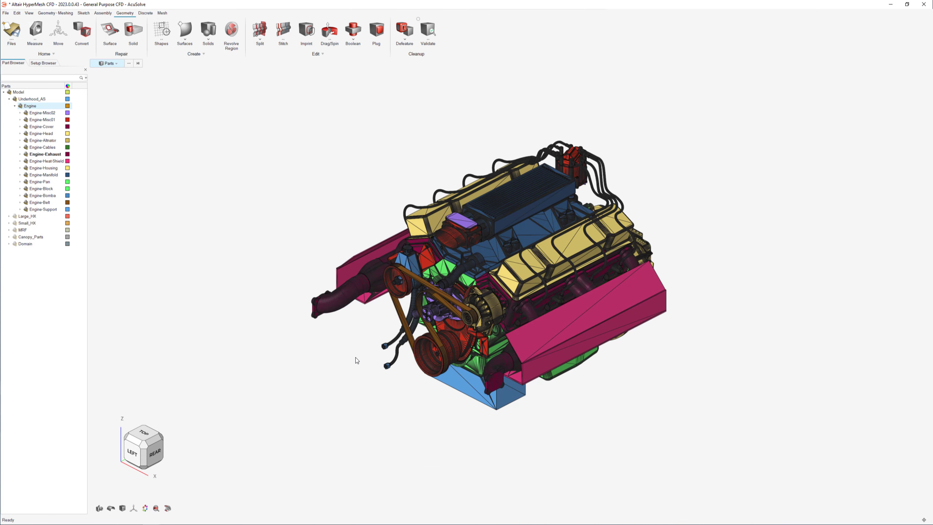
Step: Inspect the facets on the alternator, the yellow engine housing and the cable connections up close, then return to the isometric view
{"action": "scroll", "coordinate": [484, 355], "scroll_direction": "up", "scroll_amount": 12}
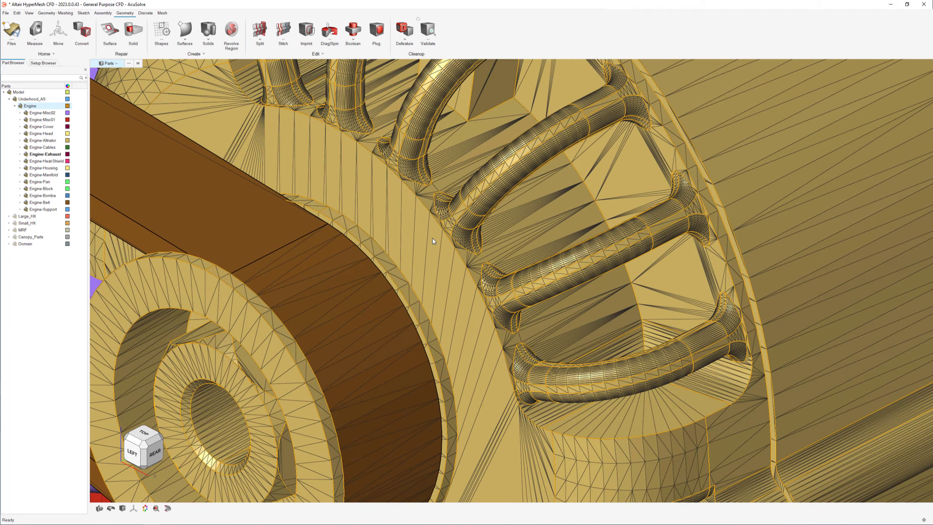
{"action": "left_click_drag", "start_coordinate": [433, 237], "coordinate": [402, 229], "text": "ctrl"}
{"action": "scroll", "coordinate": [399, 224], "scroll_direction": "down", "scroll_amount": 5}
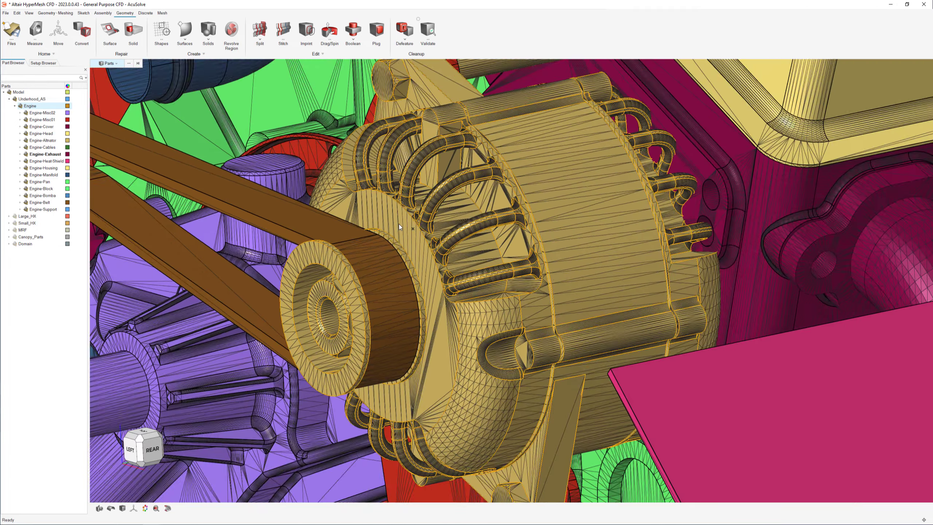
{"action": "right_click_drag", "start_coordinate": [646, 252], "coordinate": [419, 263]}
{"action": "scroll", "coordinate": [727, 256], "scroll_direction": "down", "scroll_amount": 3}
{"action": "scroll", "coordinate": [726, 256], "scroll_direction": "down", "scroll_amount": 2}
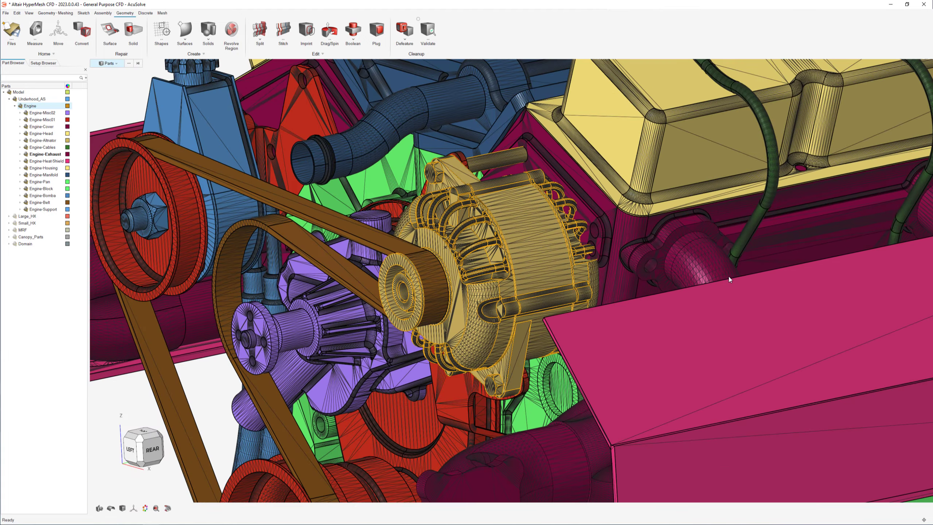
{"action": "right_click_drag", "start_coordinate": [729, 277], "coordinate": [494, 370]}
{"action": "scroll", "coordinate": [593, 271], "scroll_direction": "up", "scroll_amount": 6}
{"action": "scroll", "coordinate": [569, 257], "scroll_direction": "down", "scroll_amount": 5}
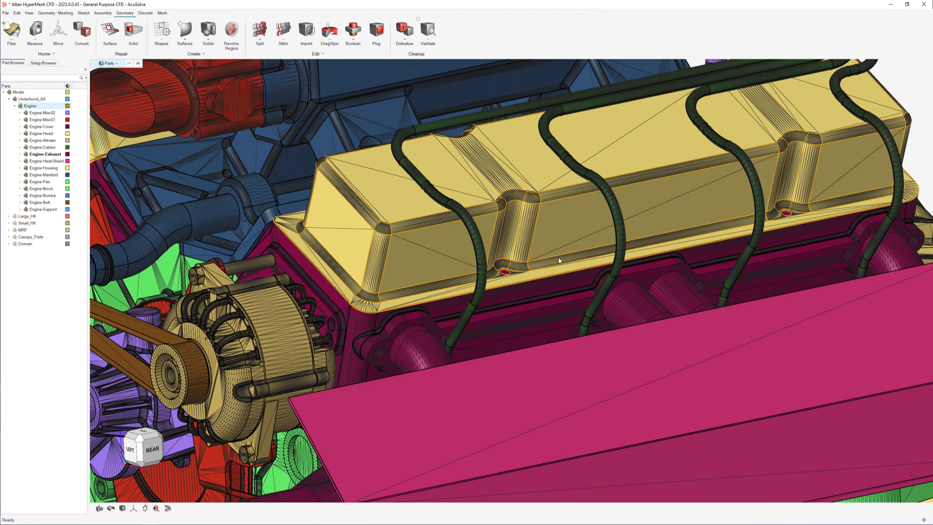
{"action": "left_click_drag", "start_coordinate": [558, 257], "coordinate": [573, 283], "text": "ctrl"}
{"action": "scroll", "coordinate": [739, 214], "scroll_direction": "up", "scroll_amount": 4}
{"action": "scroll", "coordinate": [526, 225], "scroll_direction": "down", "scroll_amount": 3}
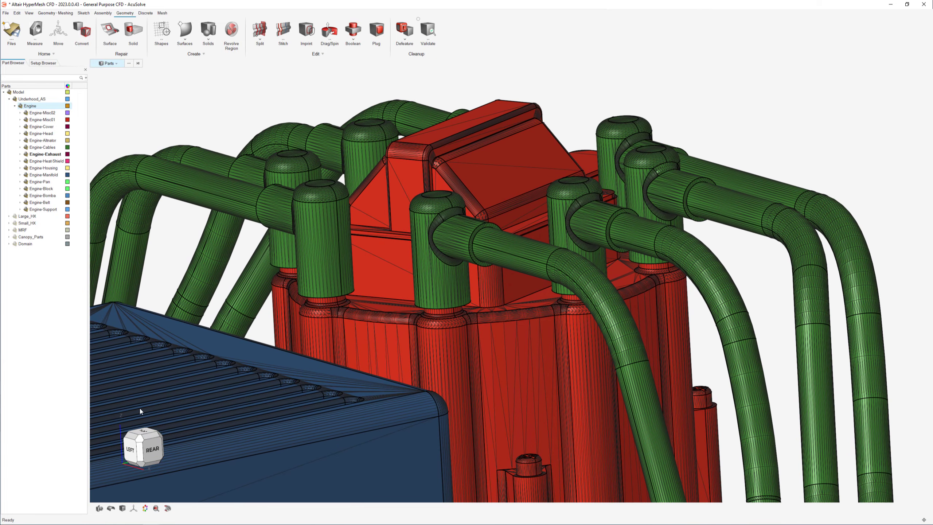
{"action": "left_click", "coordinate": [144, 433]}
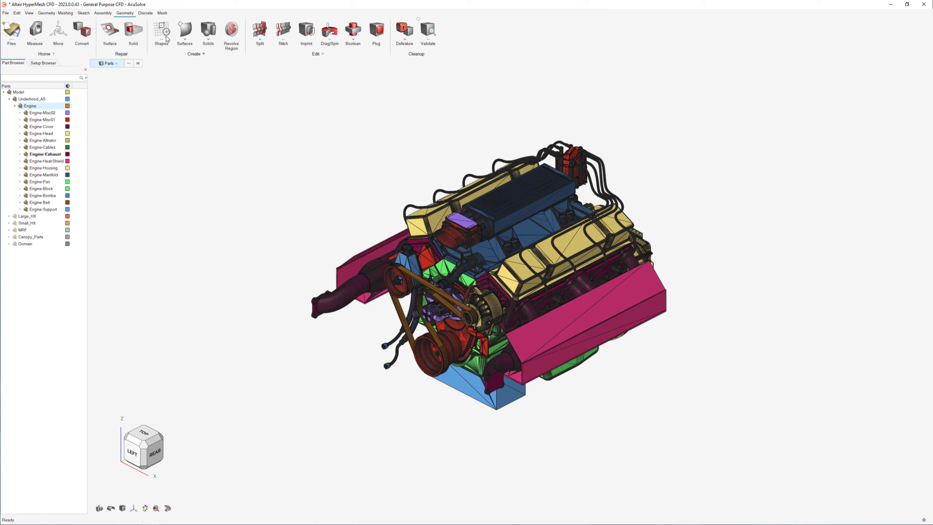
Step: Cap the holes in all displayed engine parts with a maximum width of 0.1
{"action": "left_click", "coordinate": [145, 14]}
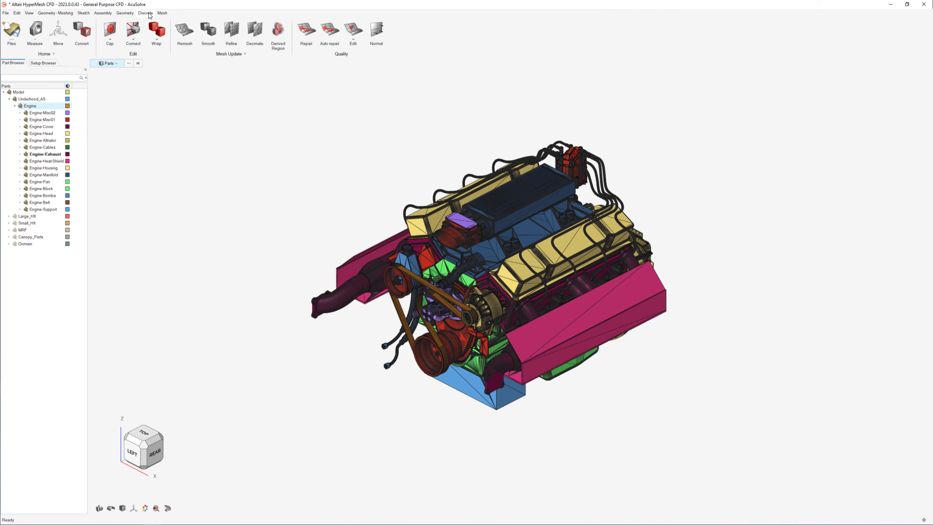
{"action": "left_click", "coordinate": [110, 41]}
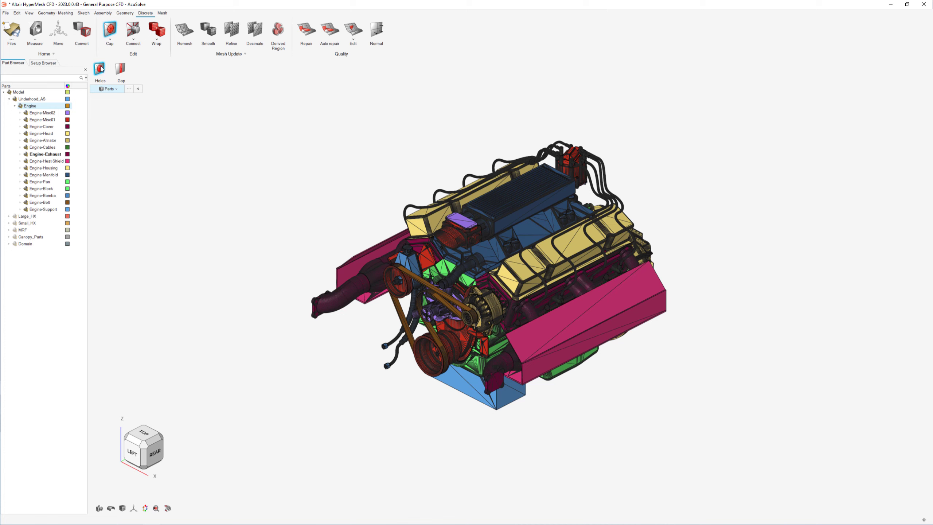
{"action": "double_click", "coordinate": [191, 98]}
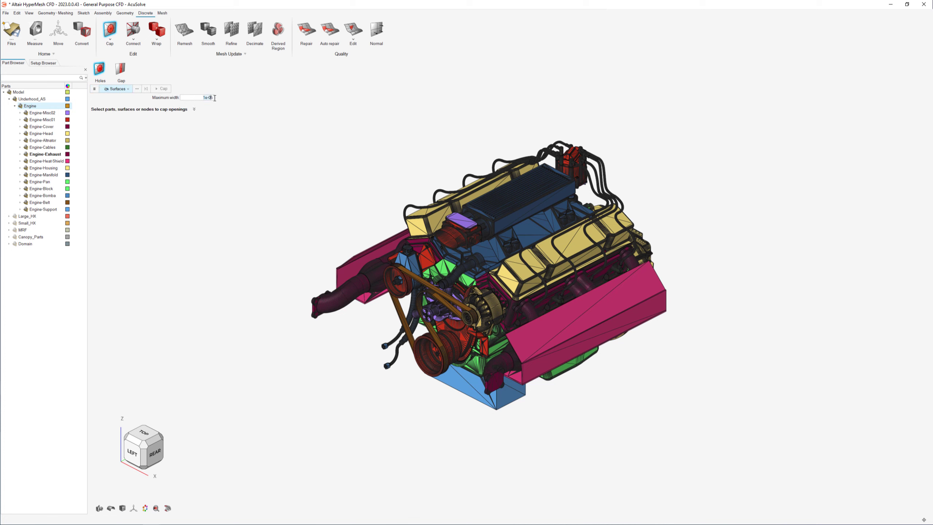
{"action": "left_click", "coordinate": [131, 89]}
{"action": "left_click", "coordinate": [120, 97]}
{"action": "left_click_drag", "start_coordinate": [269, 95], "coordinate": [765, 426]}
{"action": "double_click", "coordinate": [201, 97]}
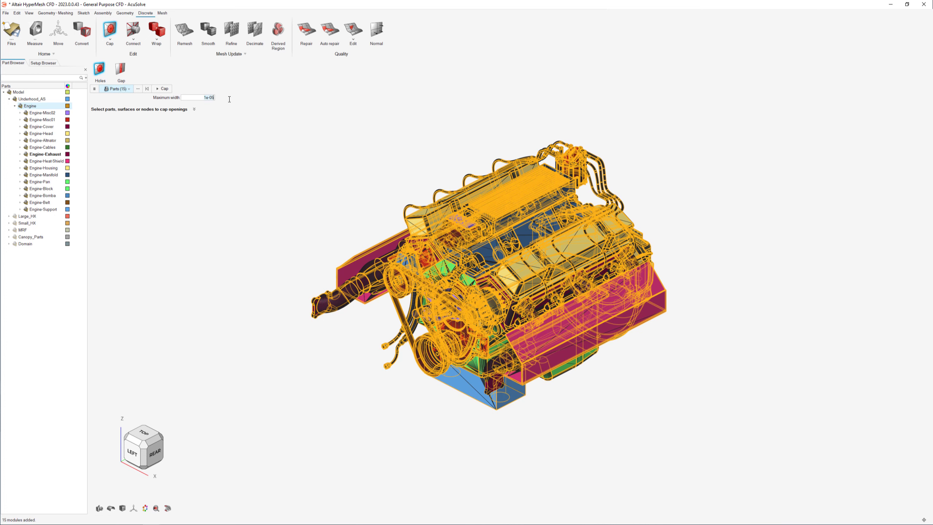
{"action": "type", "text": "0.1"}
{"action": "left_click", "coordinate": [169, 90]}
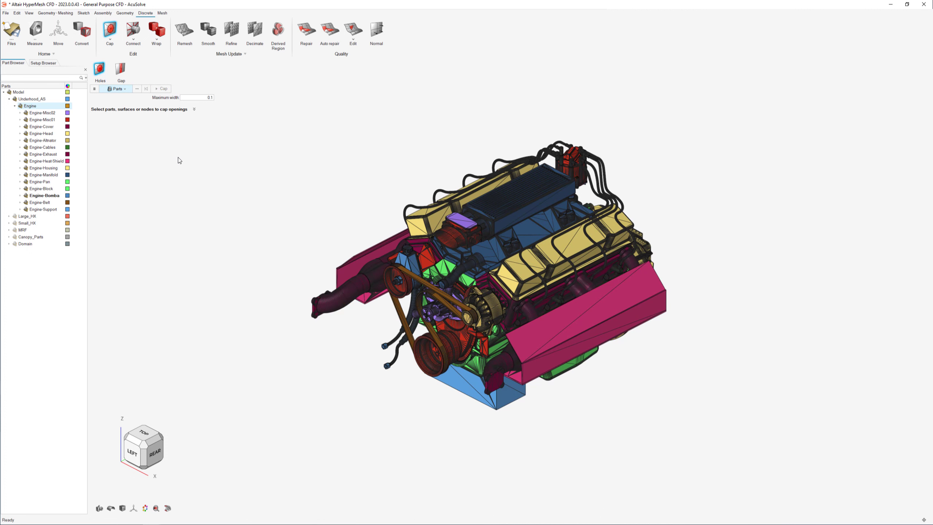
Step: Cap the ribbed rectangular area on top of the blue engine manifold by selecting nodes at its four corners
{"action": "left_click", "coordinate": [125, 90]}
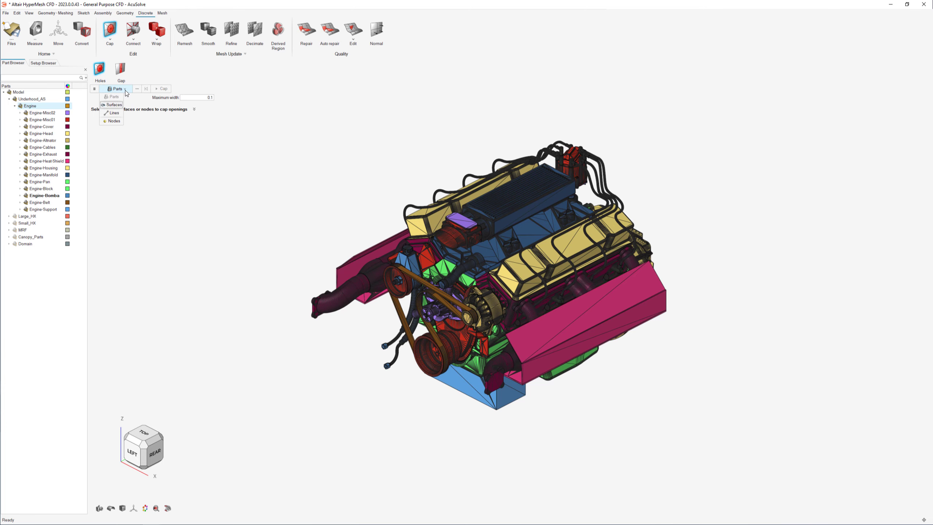
{"action": "left_click", "coordinate": [118, 121]}
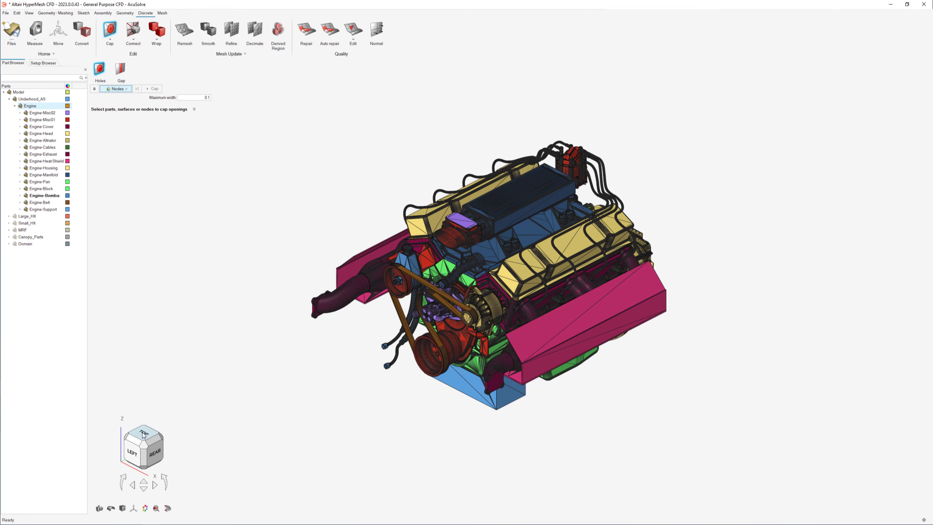
{"action": "left_click", "coordinate": [139, 433]}
{"action": "scroll", "coordinate": [482, 303], "scroll_direction": "up", "scroll_amount": 3}
{"action": "scroll", "coordinate": [461, 330], "scroll_direction": "up", "scroll_amount": 2}
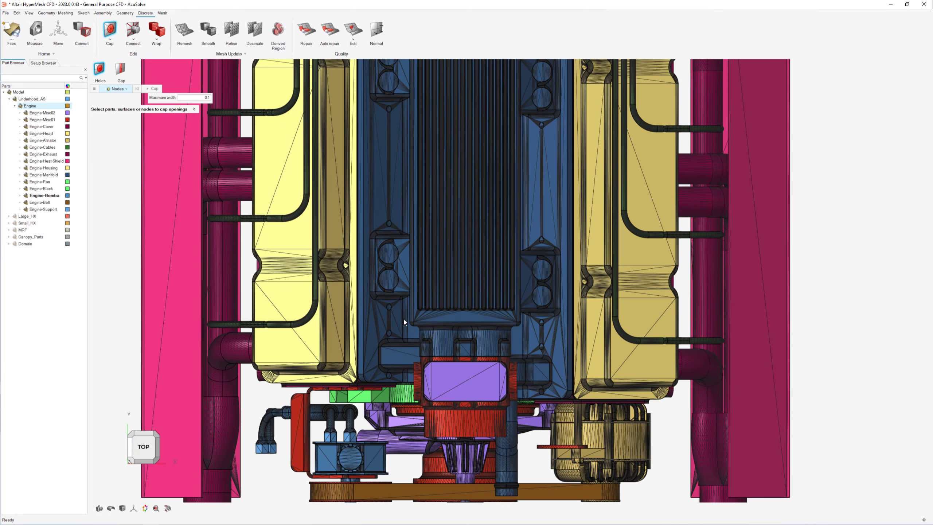
{"action": "left_click", "coordinate": [413, 322]}
{"action": "left_click", "coordinate": [516, 322]}
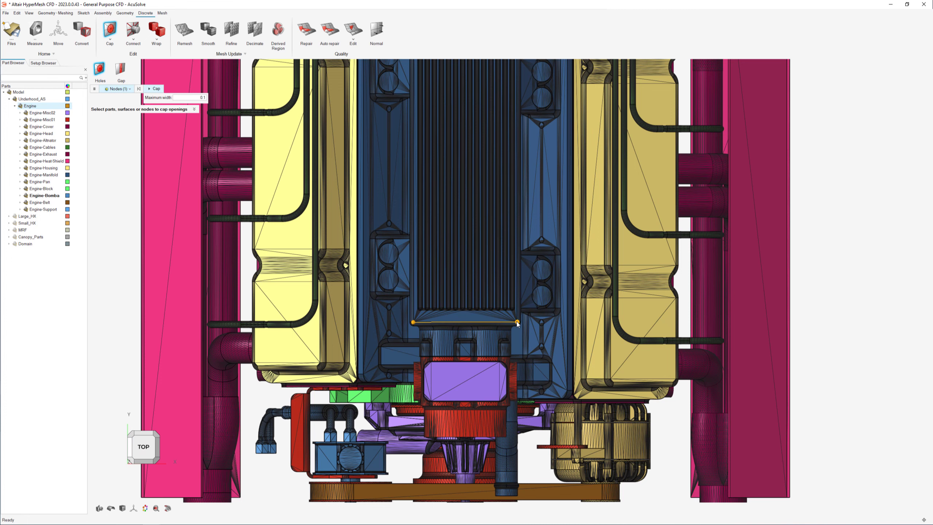
{"action": "right_click_drag", "start_coordinate": [490, 240], "coordinate": [491, 350]}
{"action": "left_click", "coordinate": [510, 145]}
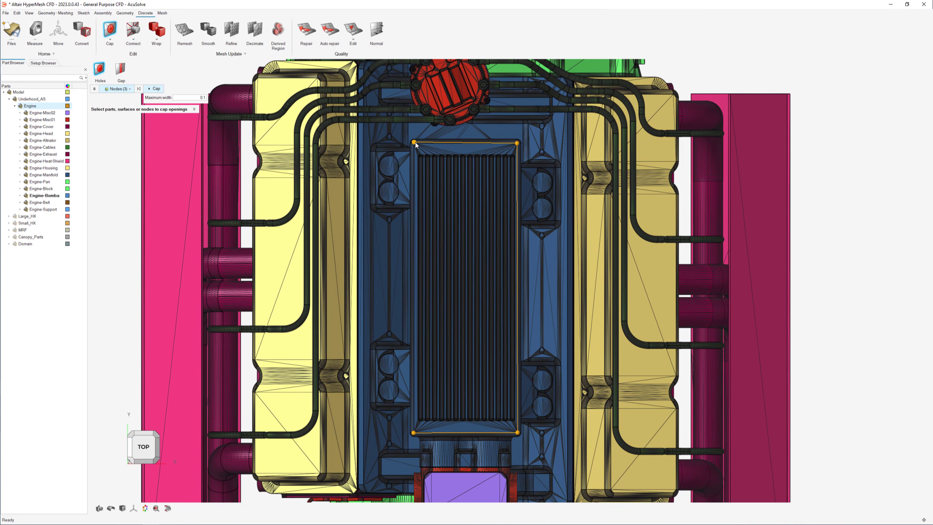
{"action": "left_click", "coordinate": [415, 143]}
{"action": "left_click", "coordinate": [414, 433]}
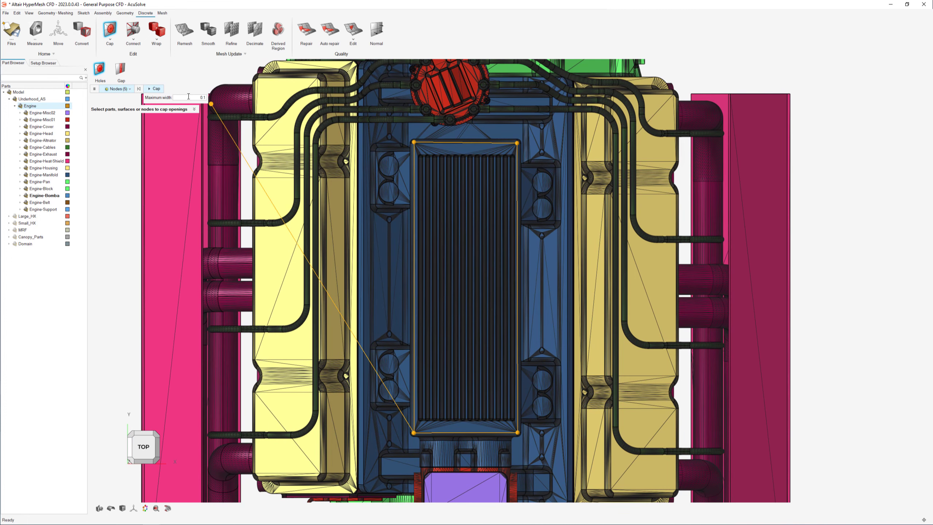
{"action": "left_click", "coordinate": [155, 89]}
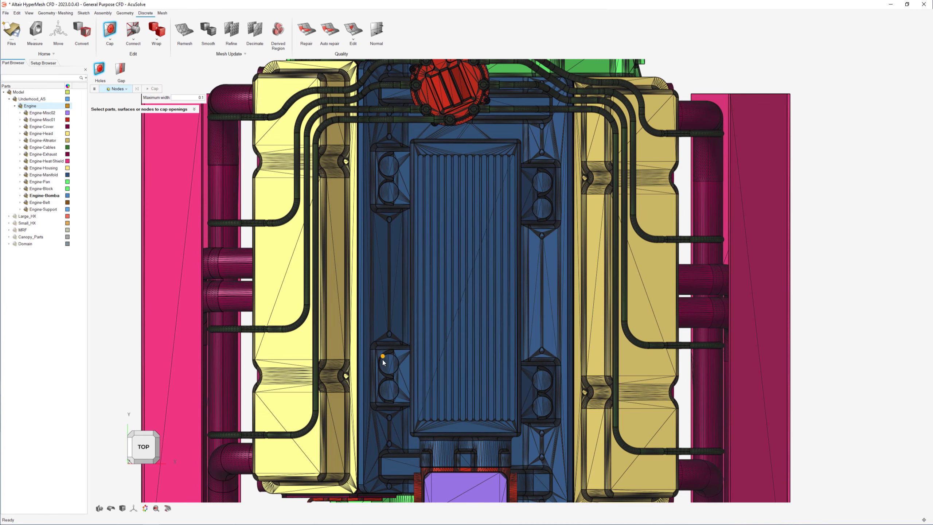
{"action": "middle_click_drag", "start_coordinate": [382, 361], "coordinate": [479, 210]}
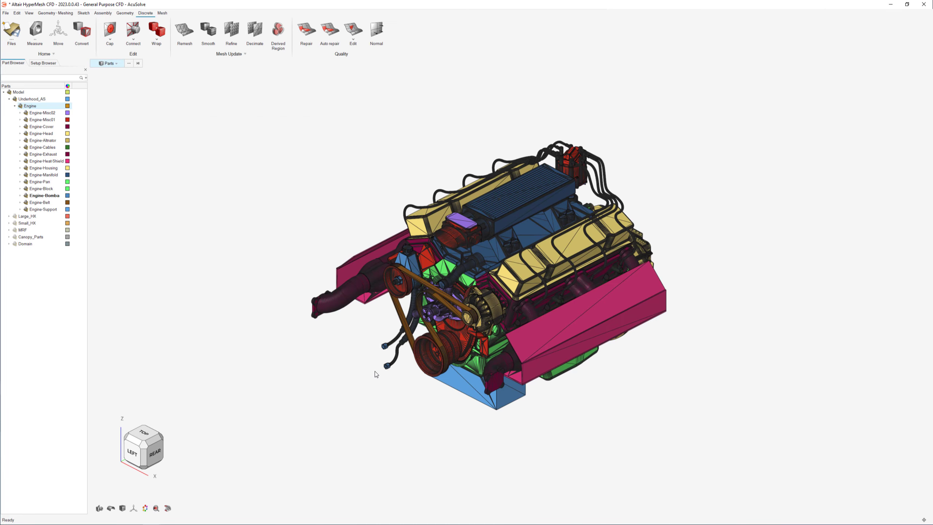
Step: Isolate the Engine-Cover and Engine-Cables parts
{"action": "right_click_drag", "start_coordinate": [357, 371], "coordinate": [324, 374]}
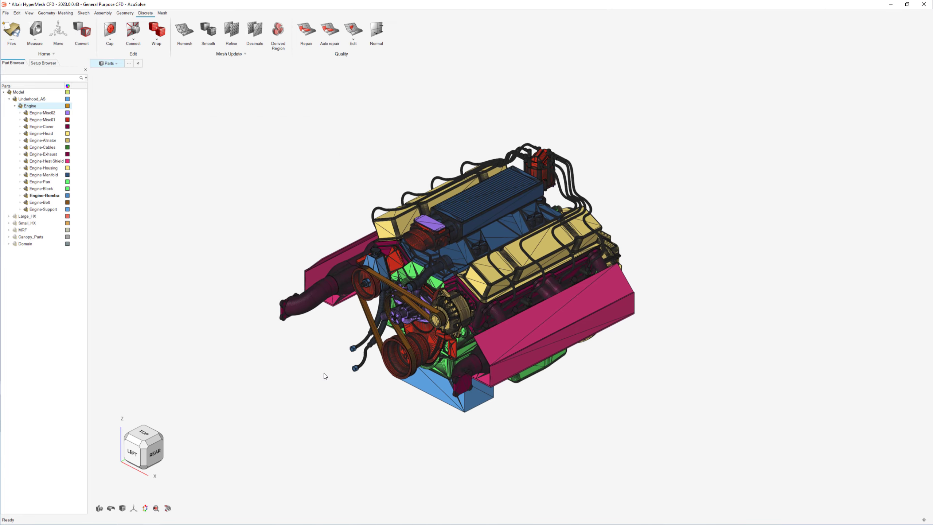
{"action": "scroll", "coordinate": [427, 305], "scroll_direction": "up", "scroll_amount": 10}
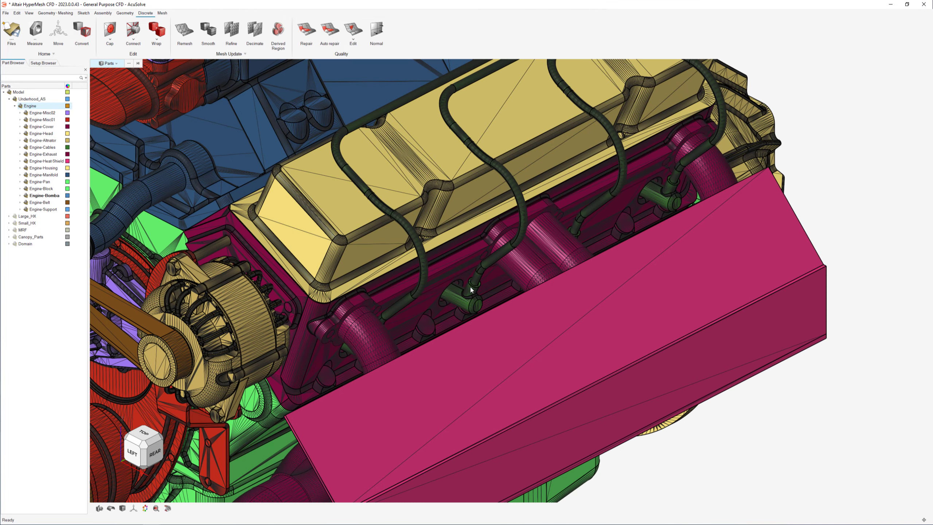
{"action": "left_click", "coordinate": [455, 258]}
{"action": "left_click", "coordinate": [465, 300], "text": "ctrl"}
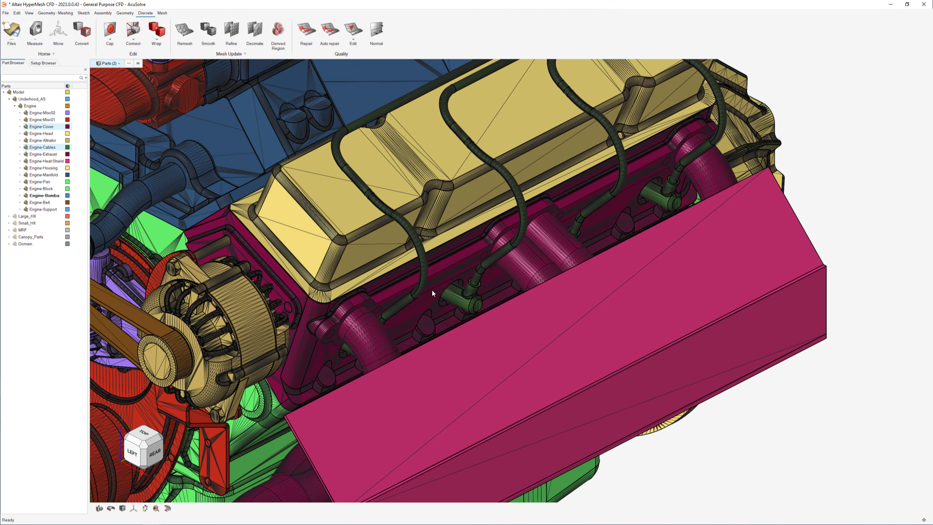
{"action": "key", "text": "i"}
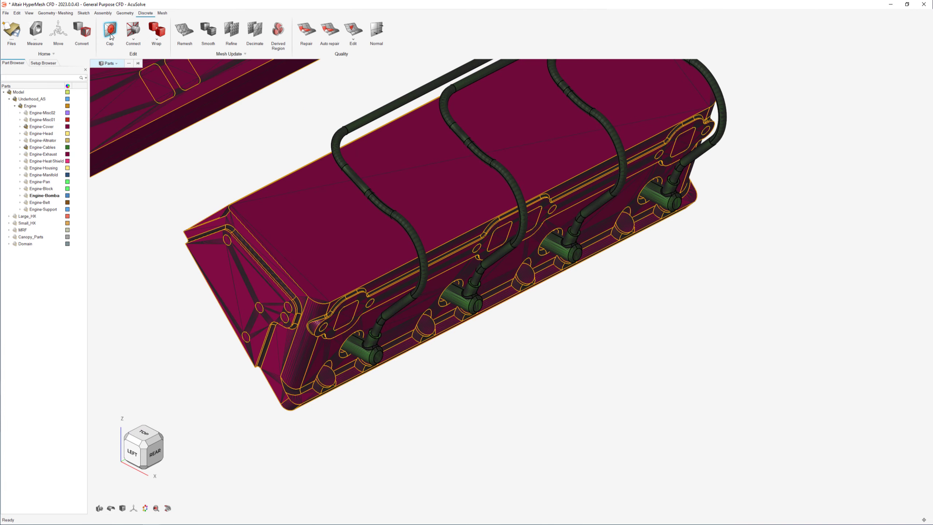
Step: Cap the holes around the cable connectors in the engine cover, selecting their inner surfaces and all surfaces of similar size and shape
{"action": "left_click", "coordinate": [109, 41]}
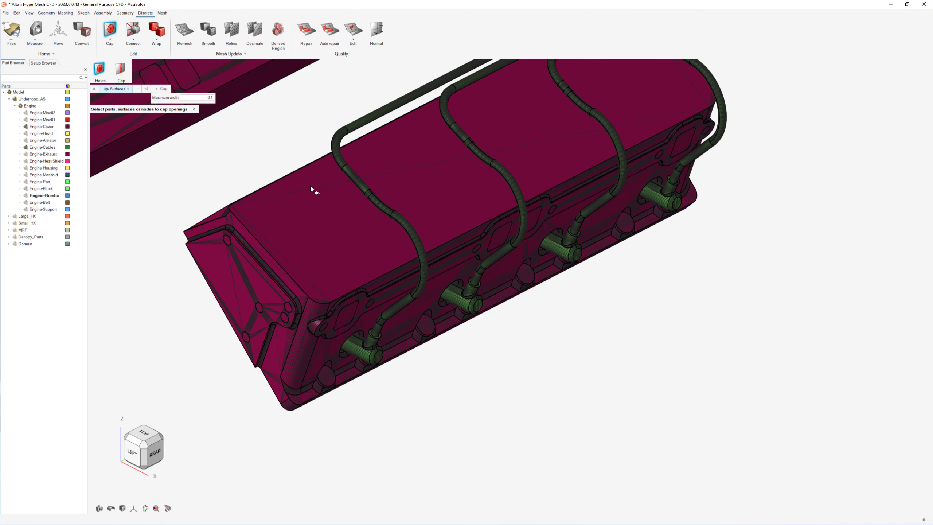
{"action": "scroll", "coordinate": [377, 337], "scroll_direction": "up", "scroll_amount": 5}
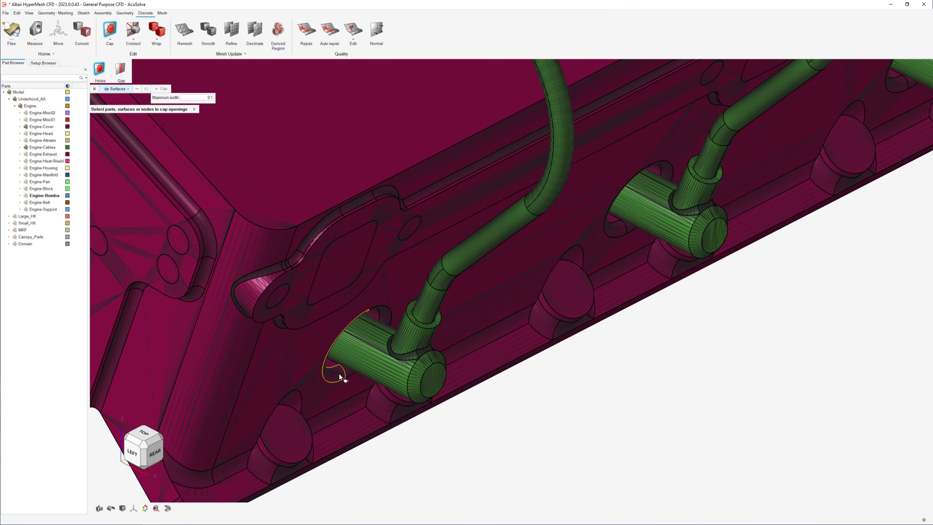
{"action": "left_click", "coordinate": [339, 373]}
{"action": "left_click", "coordinate": [346, 373]}
{"action": "right_click_drag", "start_coordinate": [580, 276], "coordinate": [392, 366]}
{"action": "left_click", "coordinate": [550, 260]}
{"action": "left_click", "coordinate": [596, 201]}
{"action": "right_click", "coordinate": [433, 340]}
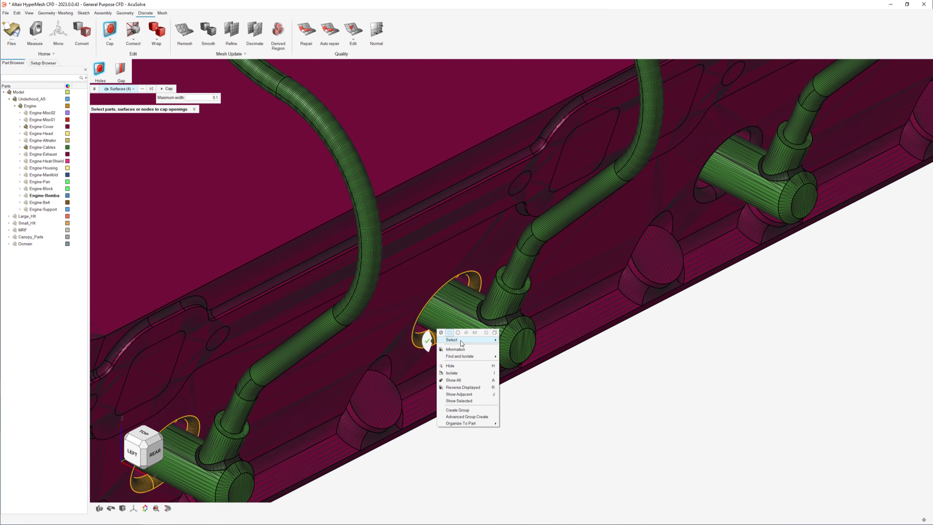
{"action": "mouse_move", "coordinate": [460, 341]}
{"action": "left_click", "coordinate": [513, 380]}
{"action": "scroll", "coordinate": [537, 293], "scroll_direction": "down", "scroll_amount": 8}
{"action": "middle_click_drag", "start_coordinate": [461, 342], "coordinate": [241, 184]}
{"action": "left_click", "coordinate": [168, 89]}
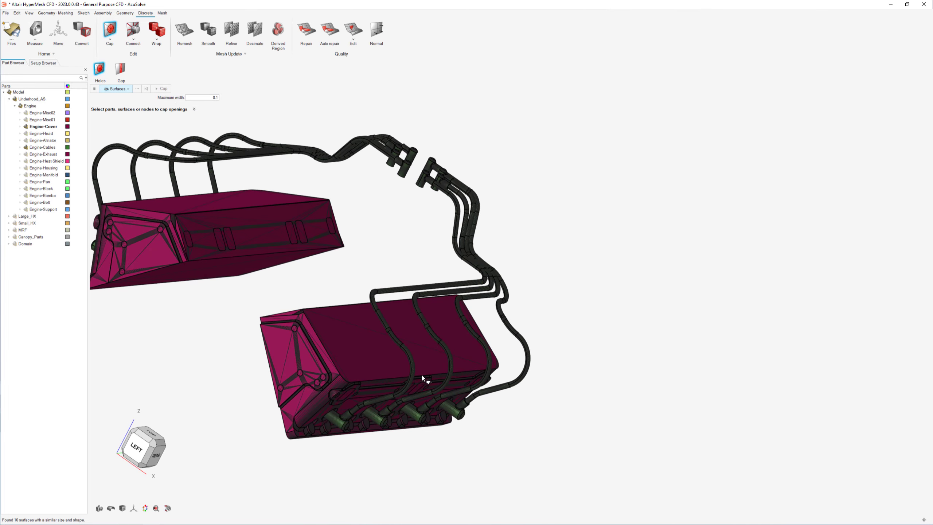
{"action": "middle_click_drag", "start_coordinate": [421, 375], "coordinate": [423, 362]}
{"action": "scroll", "coordinate": [346, 378], "scroll_direction": "up", "scroll_amount": 10}
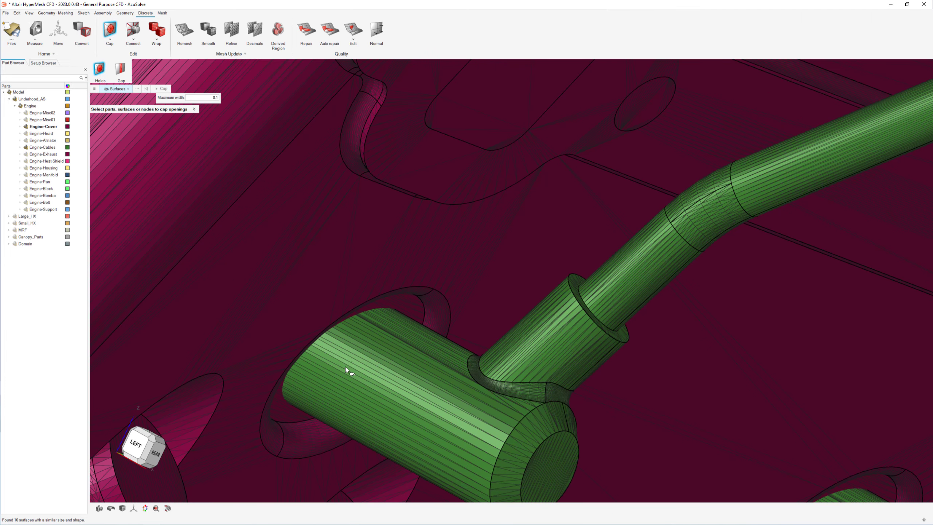
{"action": "middle_click_drag", "start_coordinate": [351, 331], "coordinate": [321, 293]}
{"action": "scroll", "coordinate": [320, 293], "scroll_direction": "down", "scroll_amount": 4}
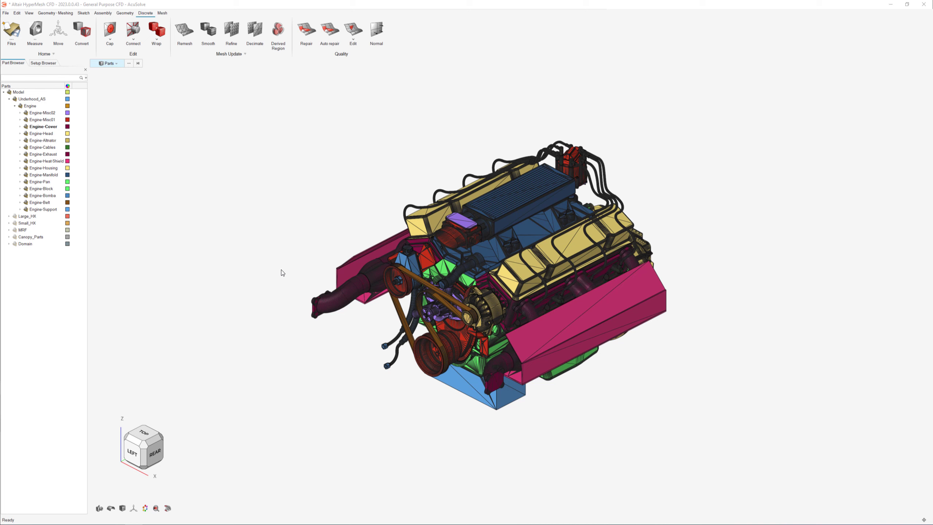
Step: Run an Adaptive Wrap on all displayed engine parts with average element size 0.02 and feature angle 10, using the Tight Wrap method and Exterior type
{"action": "left_click", "coordinate": [161, 35]}
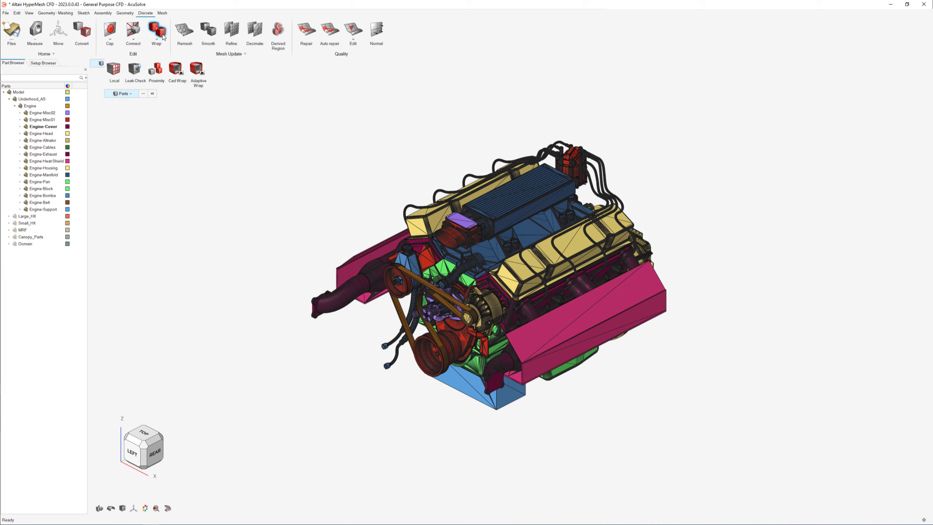
{"action": "left_click", "coordinate": [195, 68]}
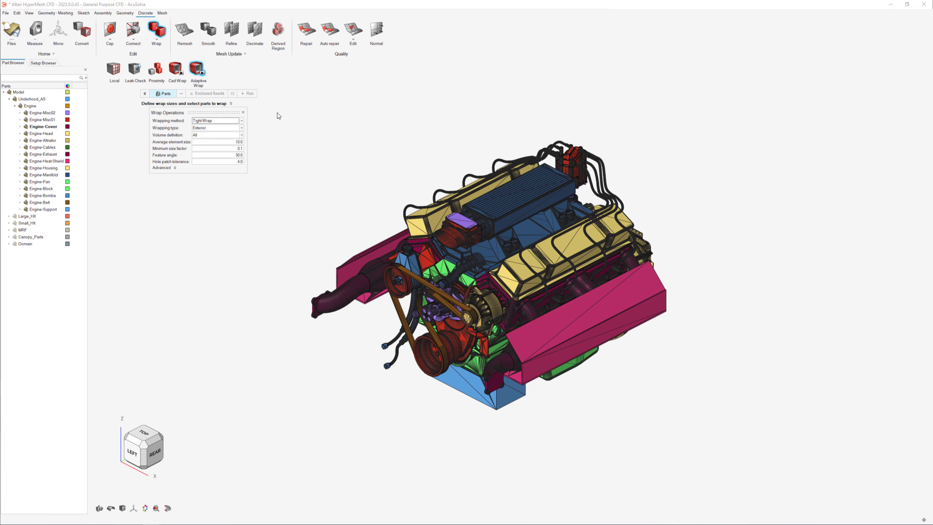
{"action": "left_click_drag", "start_coordinate": [277, 97], "coordinate": [736, 452]}
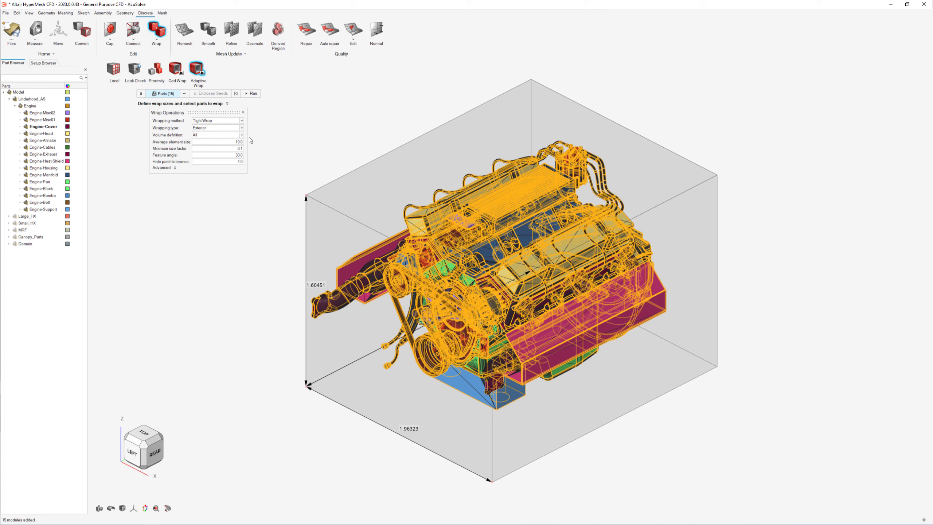
{"action": "double_click", "coordinate": [237, 142]}
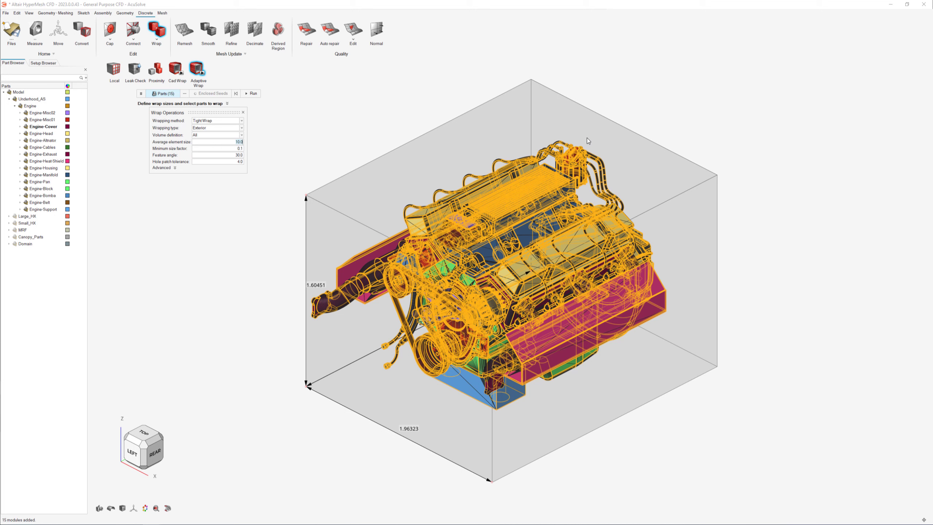
{"action": "type", "text": "0.02"}
{"action": "double_click", "coordinate": [237, 155]}
{"action": "type", "text": "10.0"}
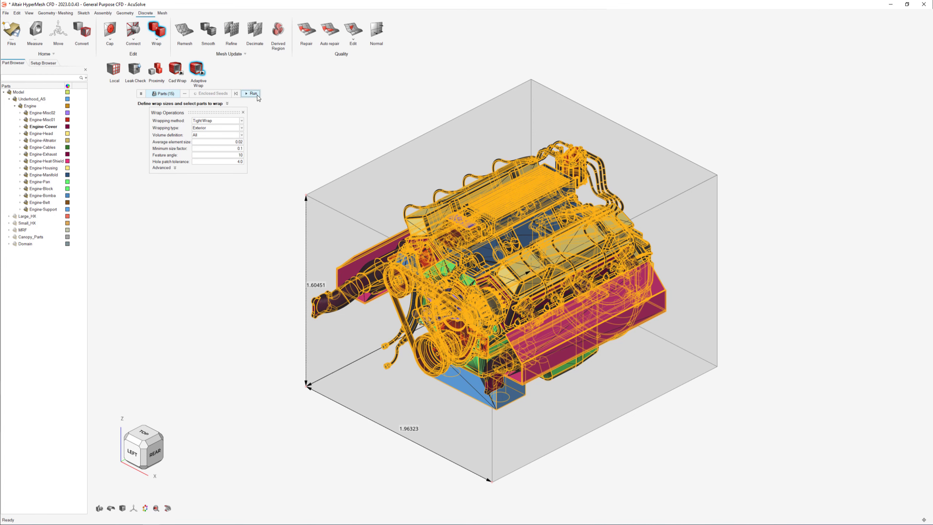
{"action": "left_click", "coordinate": [256, 94]}
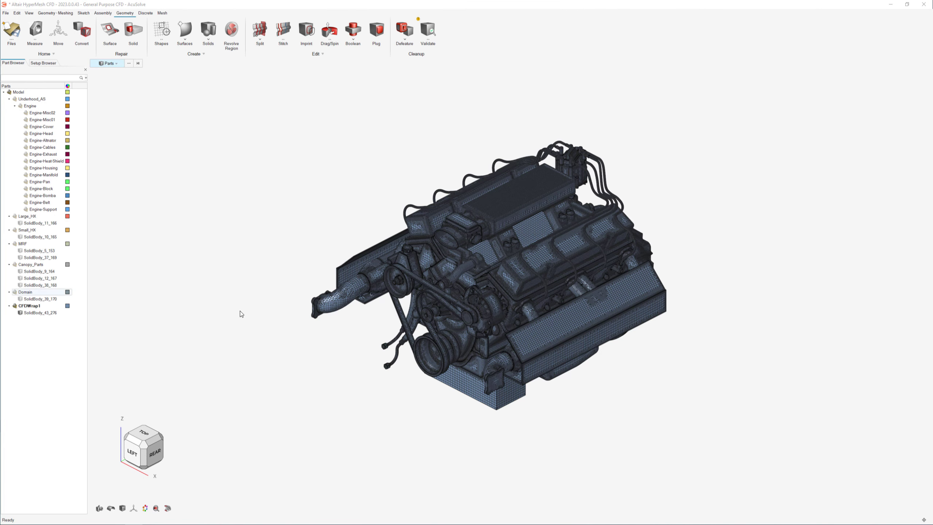
Step: Inspect the wrapped mesh on the alternator and around the cable distributor up close, and return to the isometric view
{"action": "scroll", "coordinate": [480, 309], "scroll_direction": "up", "scroll_amount": 6}
{"action": "scroll", "coordinate": [488, 309], "scroll_direction": "up", "scroll_amount": 5}
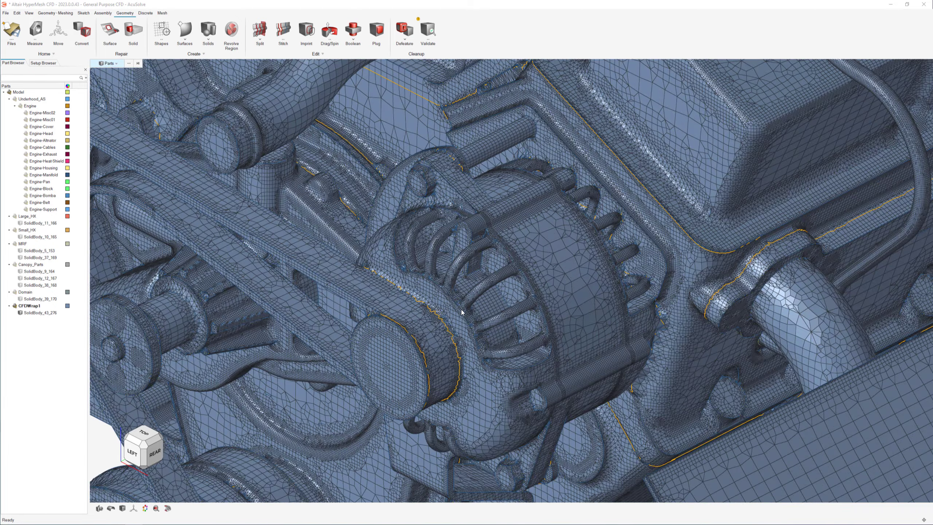
{"action": "scroll", "coordinate": [484, 275], "scroll_direction": "up", "scroll_amount": 6}
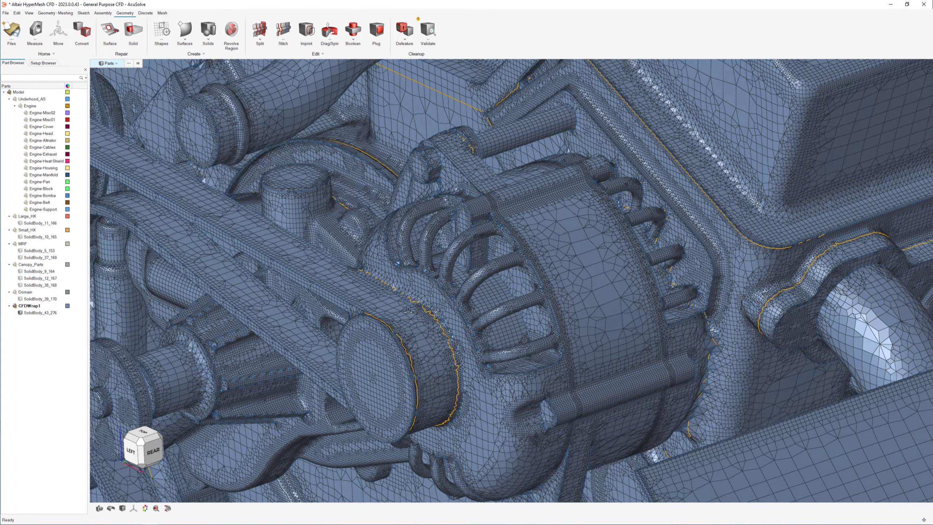
{"action": "scroll", "coordinate": [485, 275], "scroll_direction": "down", "scroll_amount": 15}
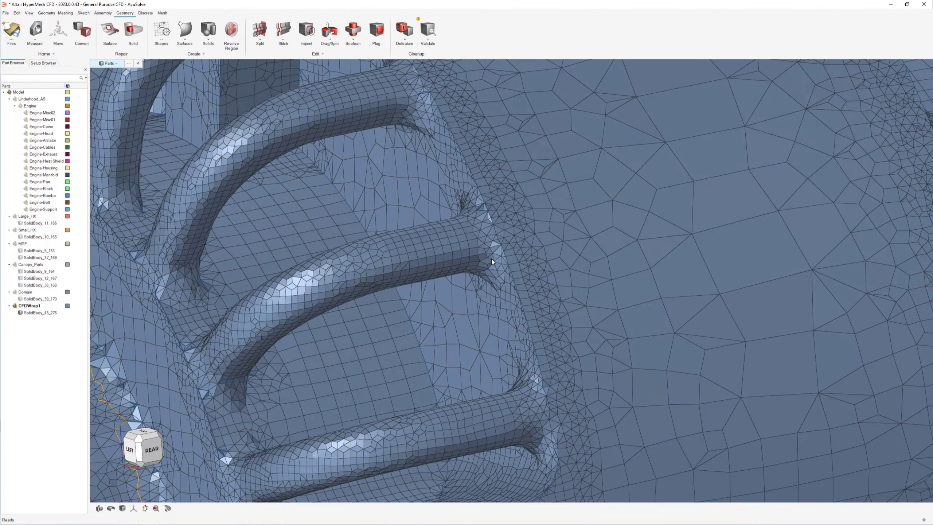
{"action": "scroll", "coordinate": [506, 169], "scroll_direction": "up", "scroll_amount": 2}
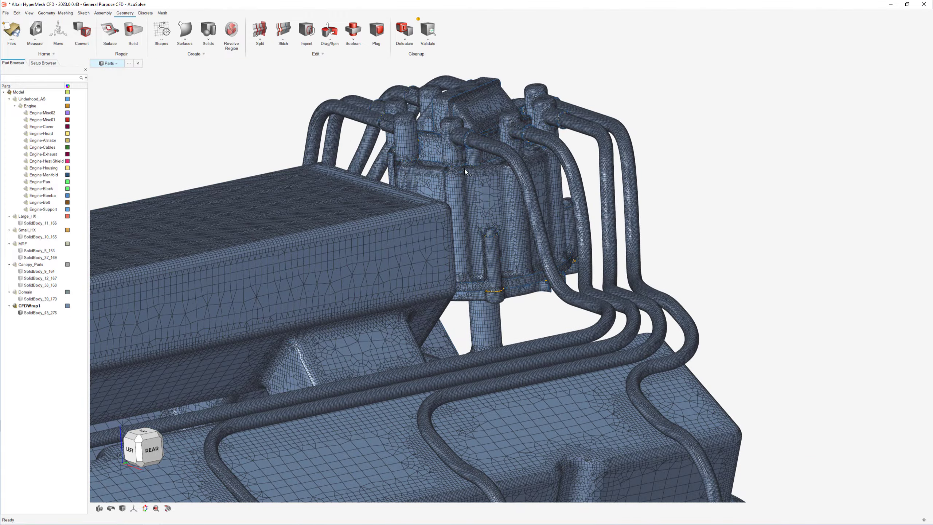
{"action": "middle_click_drag", "start_coordinate": [464, 168], "coordinate": [485, 197]}
{"action": "right_click_drag", "start_coordinate": [486, 197], "coordinate": [480, 243]}
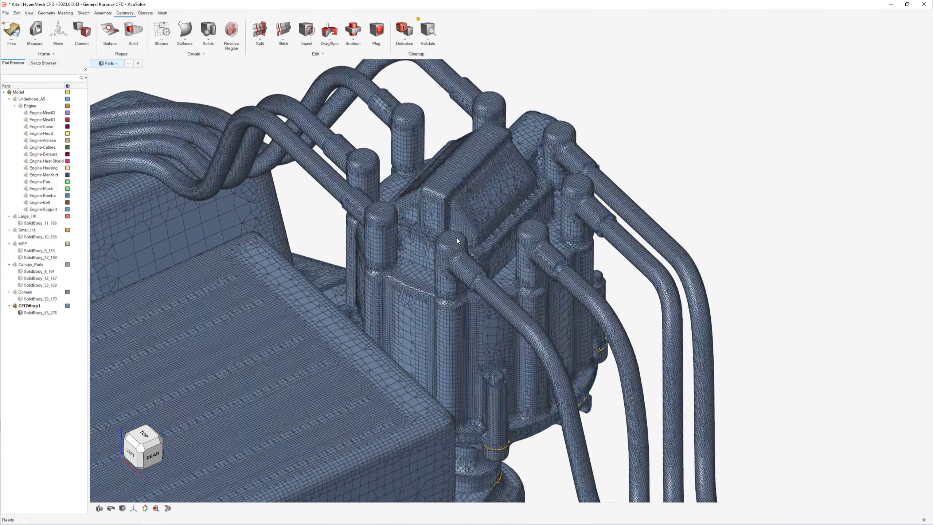
{"action": "scroll", "coordinate": [456, 237], "scroll_direction": "up", "scroll_amount": 5}
{"action": "left_click", "coordinate": [142, 450]}
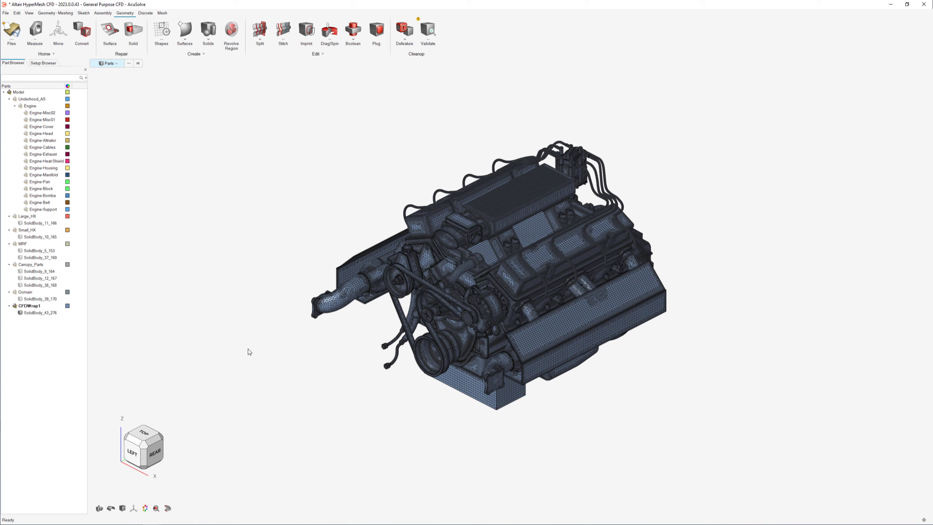
Step: Rename the CFDWrap1 part as Wrapped_Engine
{"action": "right_click", "coordinate": [34, 306]}
{"action": "left_click", "coordinate": [49, 311]}
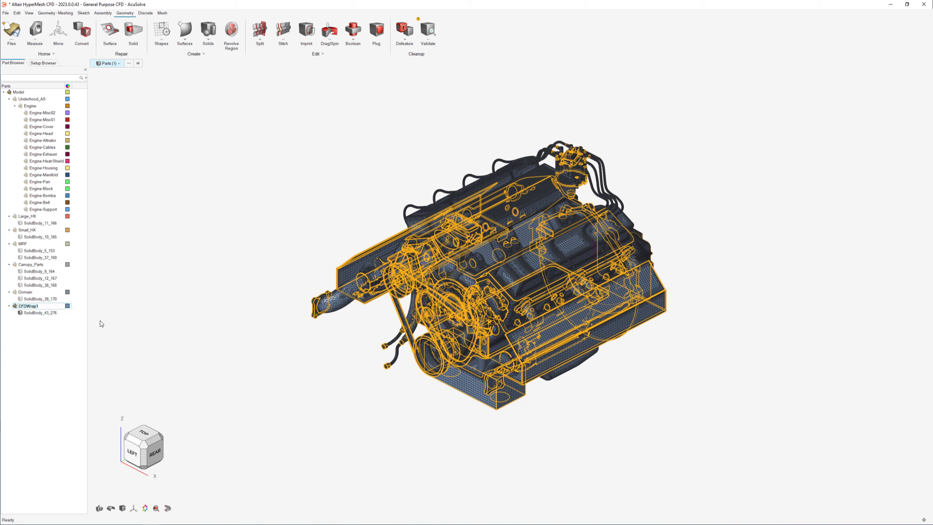
{"action": "type", "text": "Wrapped_Engine"}
{"action": "key", "text": "Return"}
{"action": "left_click", "coordinate": [104, 315]}
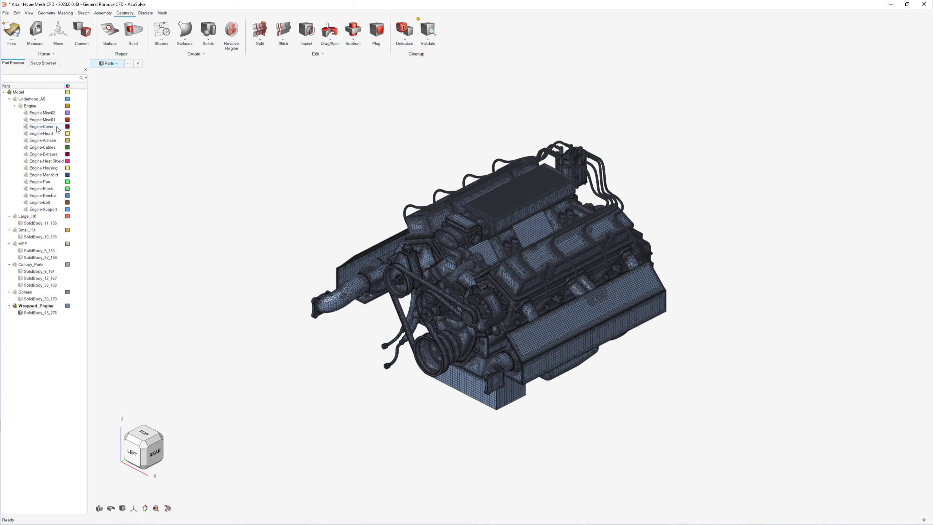
Step: Delete the Underhood_AS assembly with the original engine parts and bring up the Discrete tools
{"action": "right_click", "coordinate": [34, 101]}
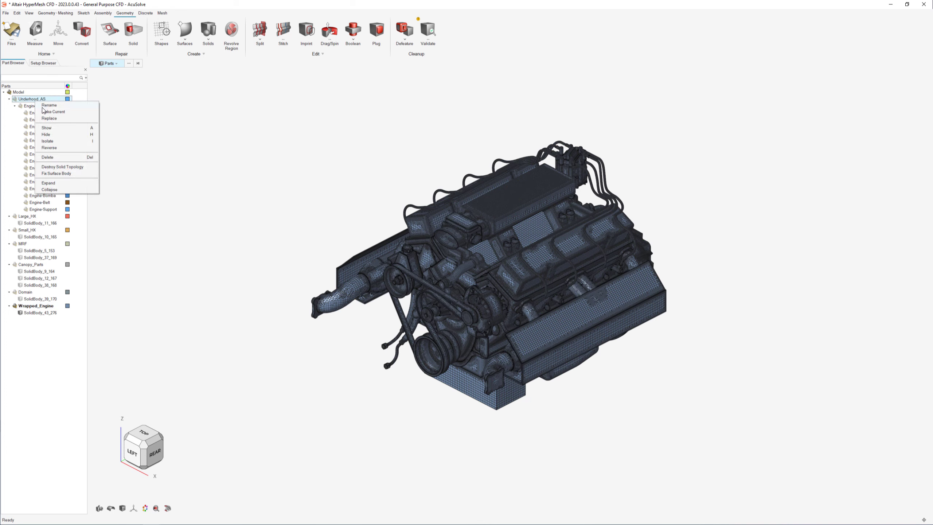
{"action": "left_click", "coordinate": [54, 158]}
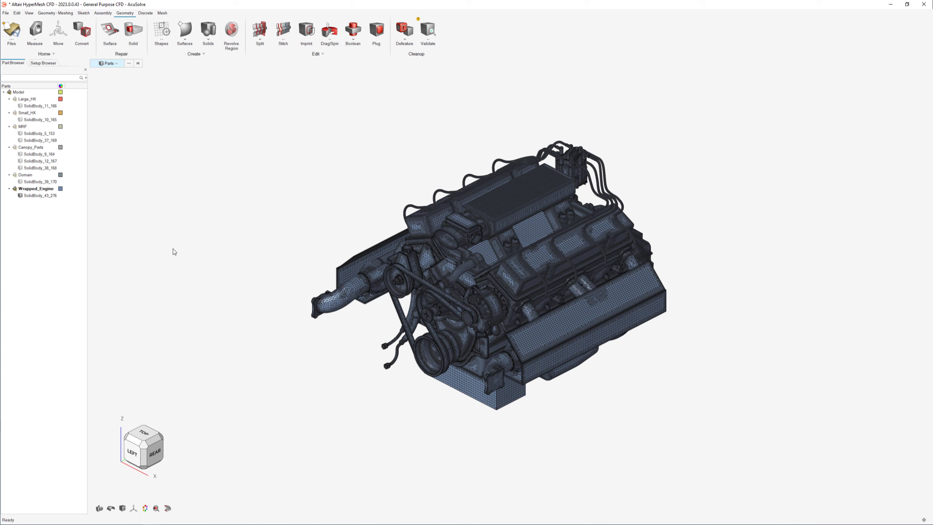
{"action": "left_click", "coordinate": [145, 13]}
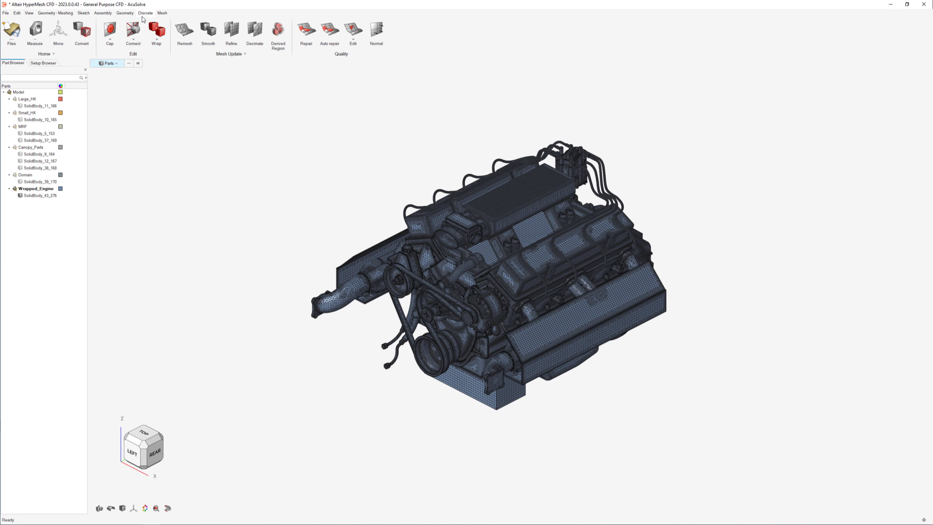
Step: Remesh the whole wrapped engine by Surface Deviation with average size 0.02, minimum size factor 0.1, feature angle 10 and growth rate 1.2
{"action": "left_click", "coordinate": [185, 31]}
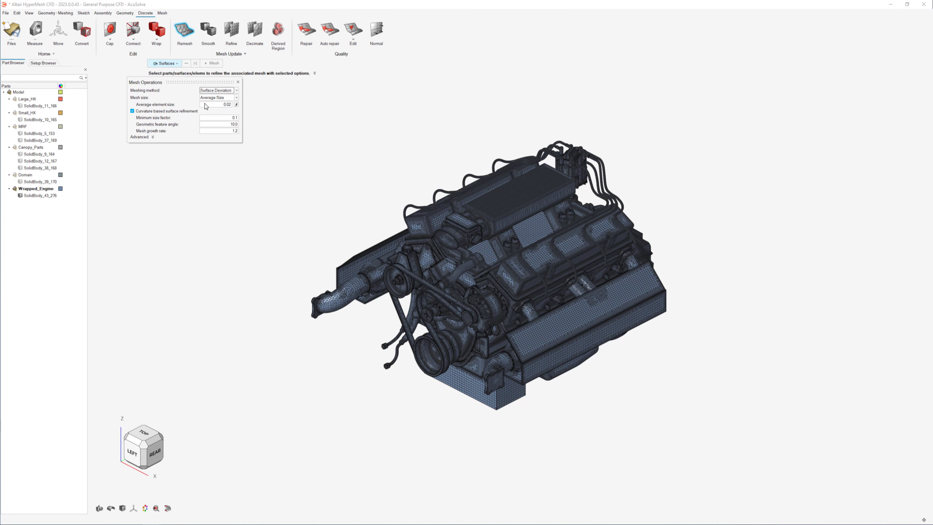
{"action": "left_click_drag", "start_coordinate": [308, 97], "coordinate": [752, 454]}
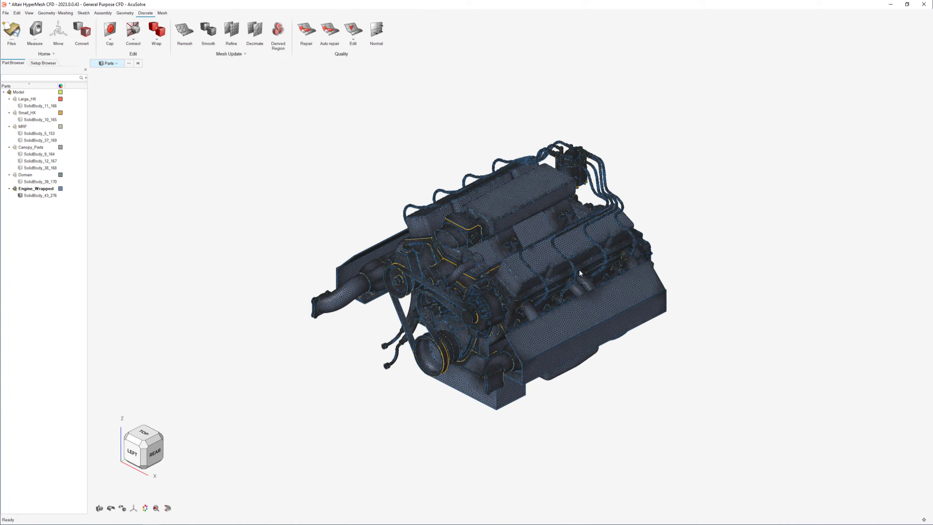
Step: Inspect the remeshed engine up close around the alternator, pulleys and cable distributor, and return to the isometric view
{"action": "scroll", "coordinate": [369, 296], "scroll_direction": "up", "scroll_amount": 10}
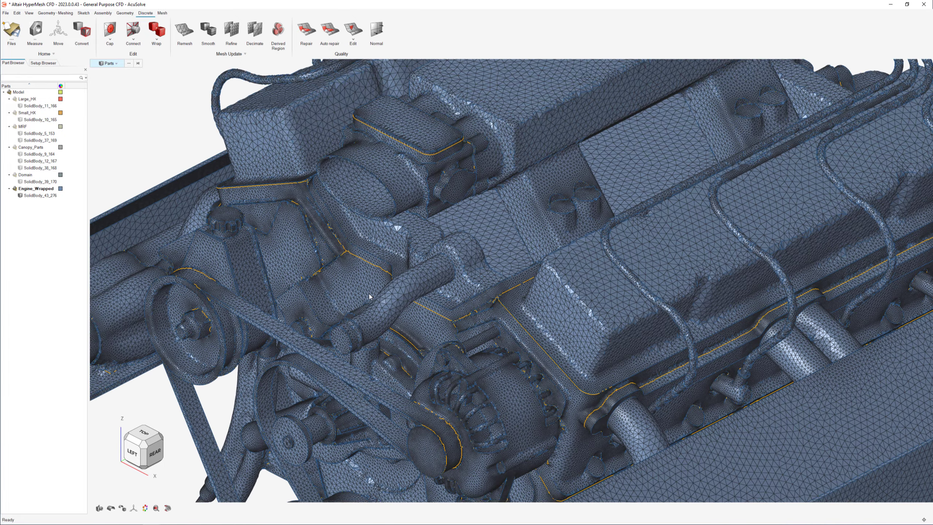
{"action": "scroll", "coordinate": [466, 325], "scroll_direction": "up", "scroll_amount": 5}
{"action": "middle_click_drag", "start_coordinate": [439, 335], "coordinate": [377, 314]}
{"action": "right_click_drag", "start_coordinate": [147, 311], "coordinate": [259, 81]}
{"action": "scroll", "coordinate": [476, 355], "scroll_direction": "down", "scroll_amount": 3}
{"action": "scroll", "coordinate": [476, 355], "scroll_direction": "down", "scroll_amount": 2}
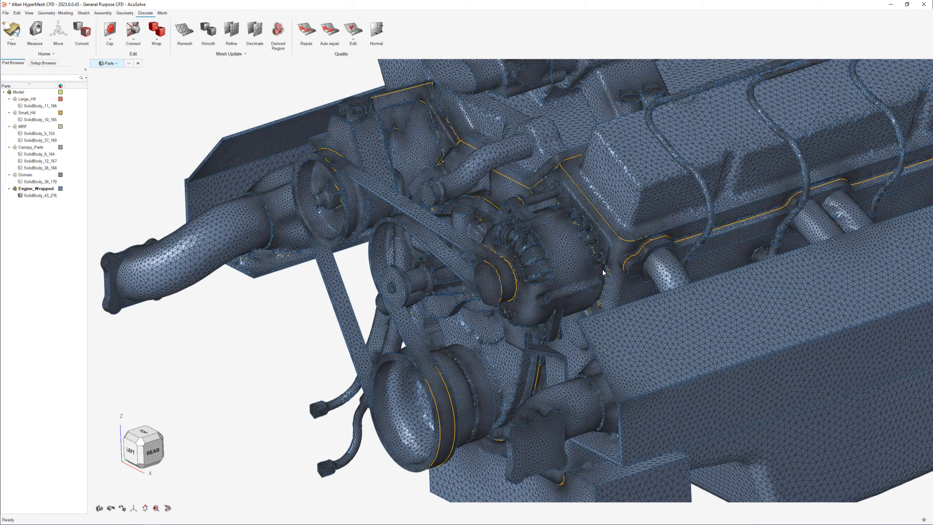
{"action": "right_click_drag", "start_coordinate": [731, 183], "coordinate": [382, 395]}
{"action": "scroll", "coordinate": [420, 324], "scroll_direction": "up", "scroll_amount": 5}
{"action": "mouse_move", "coordinate": [460, 330]}
{"action": "right_mouse_down"}
{"action": "mouse_move", "coordinate": [462, 355]}
{"action": "mouse_move", "coordinate": [524, 417]}
{"action": "right_mouse_up"}
{"action": "right_click_drag", "start_coordinate": [386, 292], "coordinate": [518, 314]}
{"action": "right_click_drag", "start_coordinate": [370, 366], "coordinate": [456, 308]}
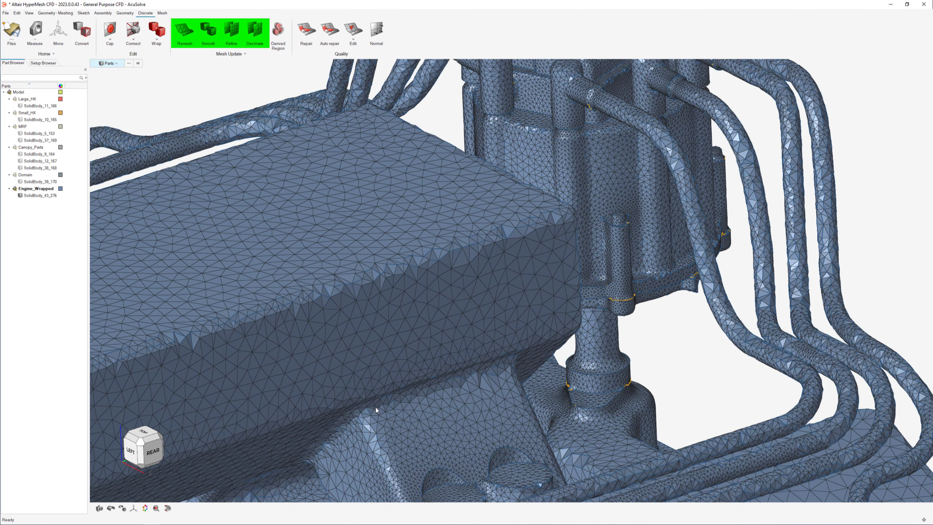
{"action": "right_click_drag", "start_coordinate": [397, 433], "coordinate": [386, 316]}
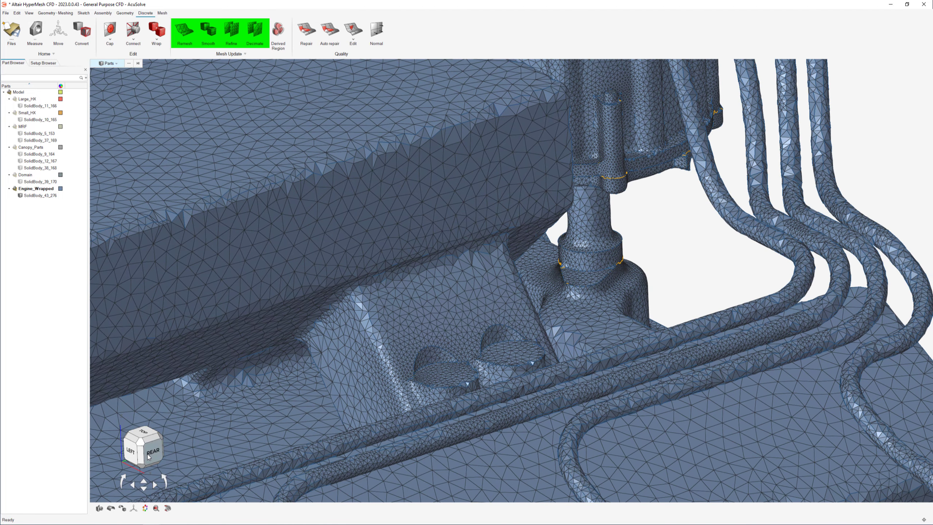
{"action": "left_click", "coordinate": [142, 444]}
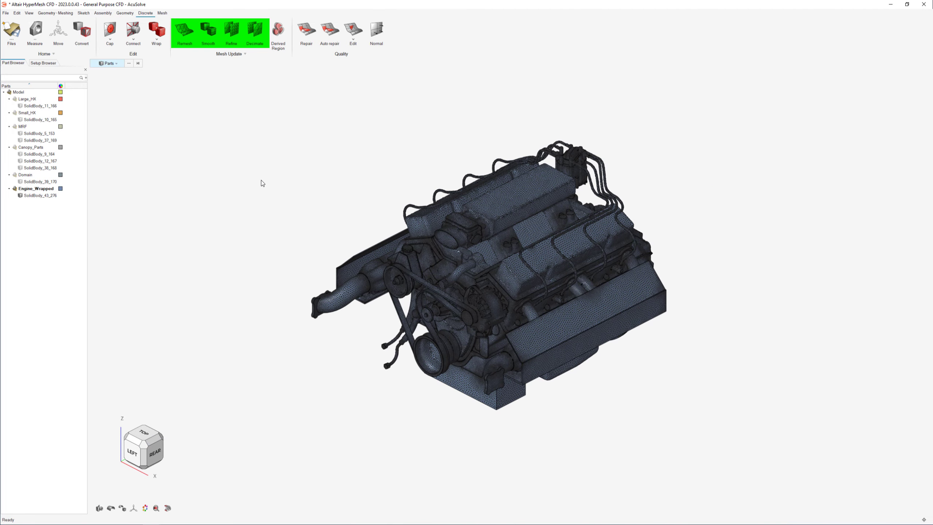
Step: Check the remeshed engine for free edges and intersecting elements with the mesh Repair tool
{"action": "left_click", "coordinate": [307, 30]}
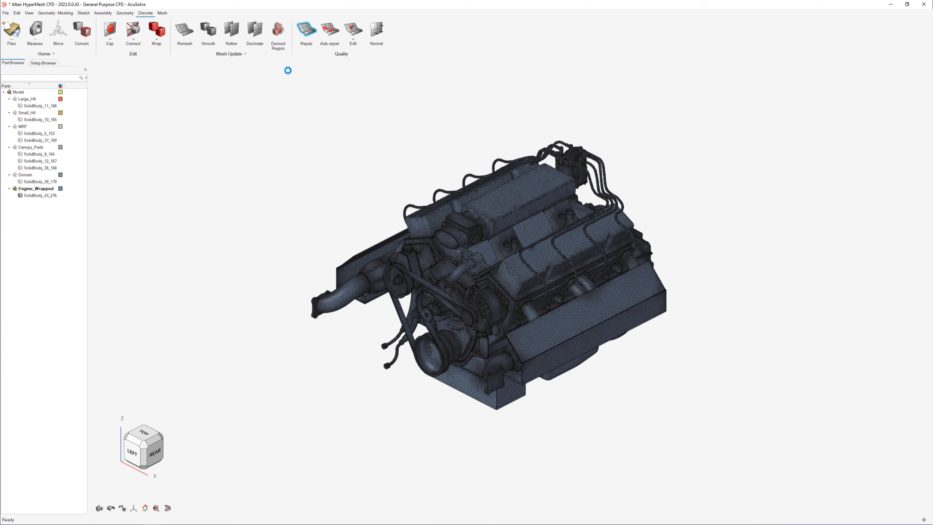
{"action": "left_click", "coordinate": [282, 64]}
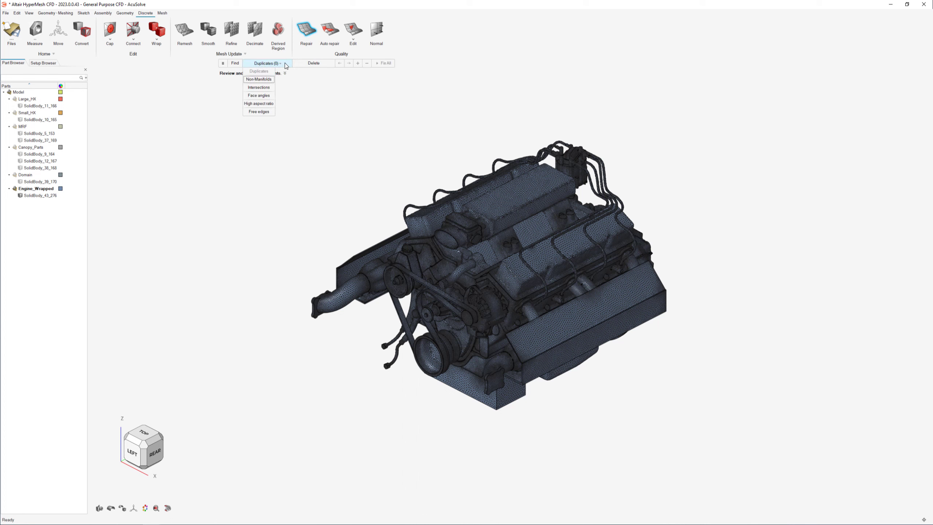
{"action": "left_click", "coordinate": [266, 111]}
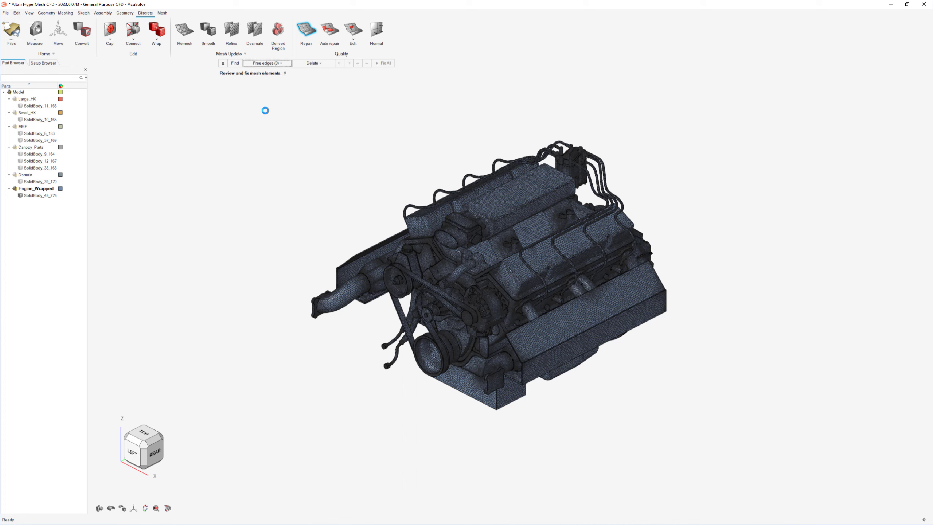
{"action": "left_click", "coordinate": [271, 63]}
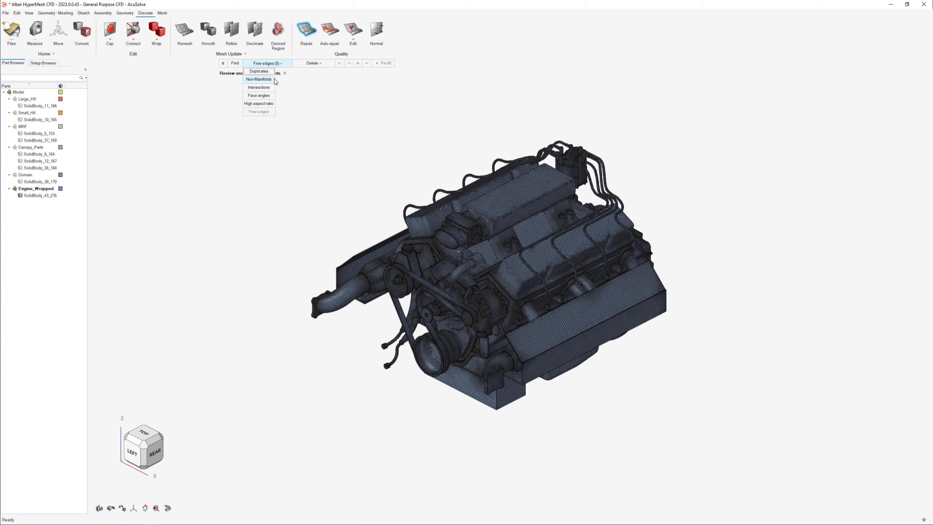
{"action": "left_click", "coordinate": [269, 88]}
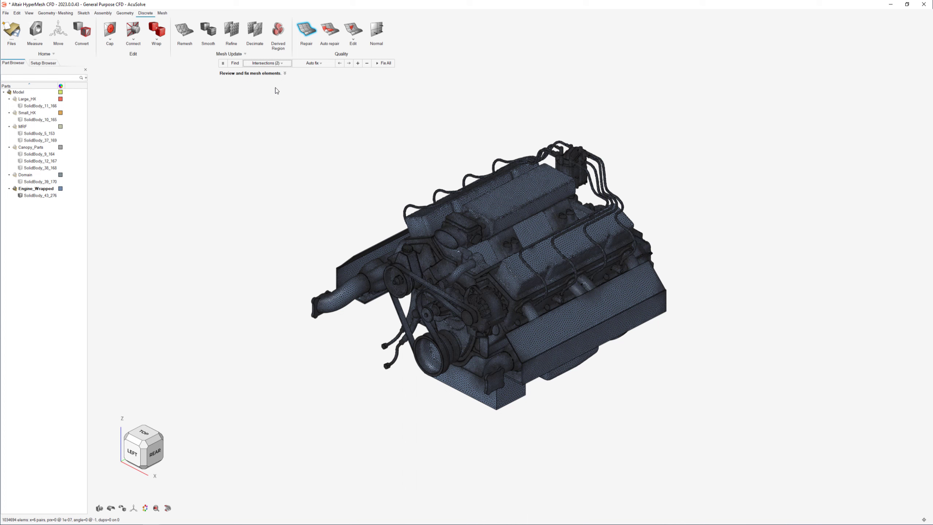
Step: Fix all intersecting elements of the engine mesh with the Auto fix method
{"action": "left_click", "coordinate": [323, 65]}
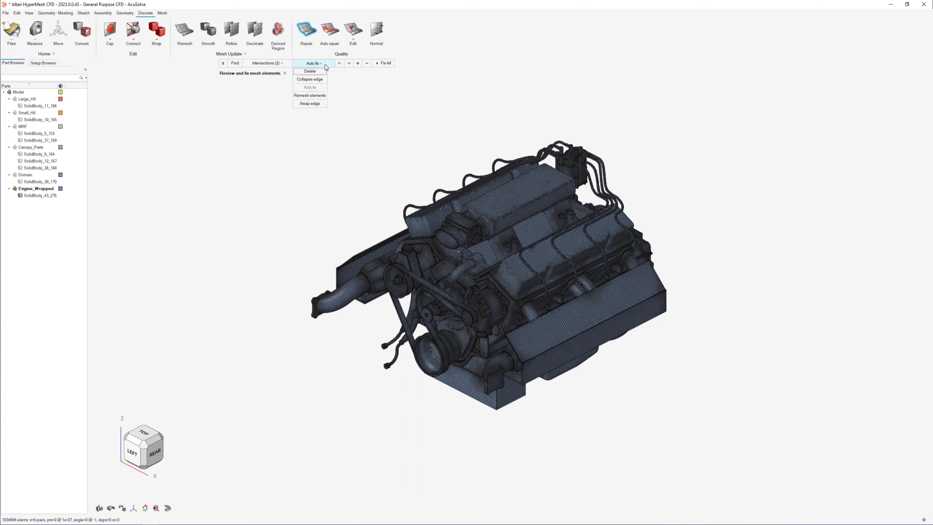
{"action": "left_click", "coordinate": [325, 64]}
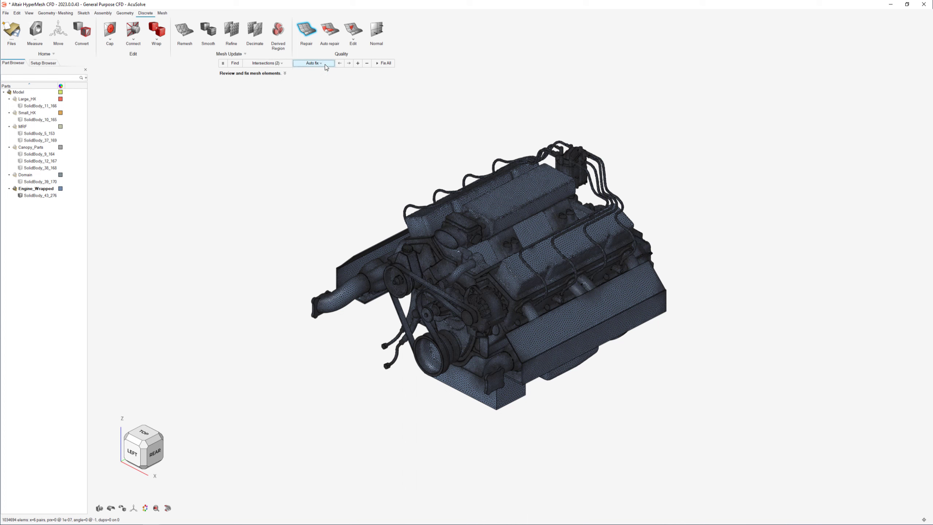
{"action": "left_click", "coordinate": [382, 67]}
{"action": "right_click_drag", "start_coordinate": [313, 121], "coordinate": [306, 123]}
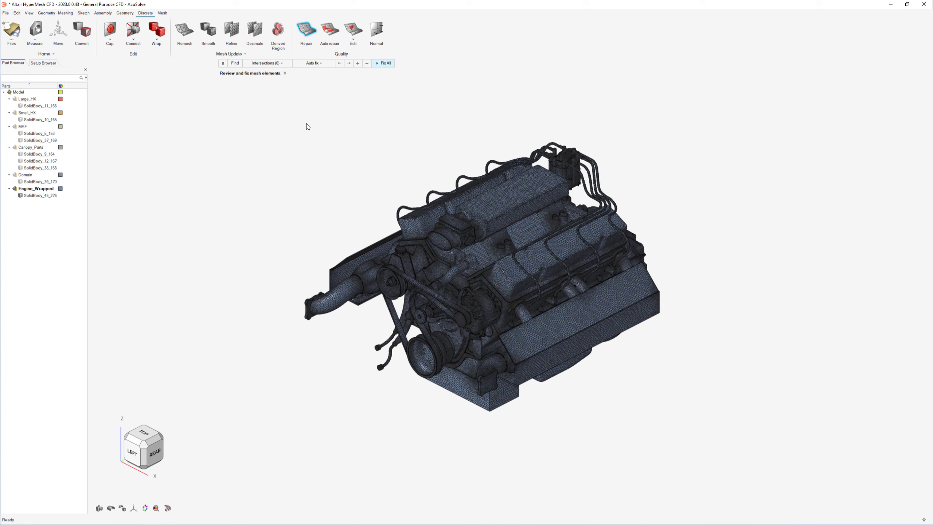
Step: Review the Remesh elements repair method with its mesh size option, and exit the Repair tool
{"action": "left_click", "coordinate": [321, 66]}
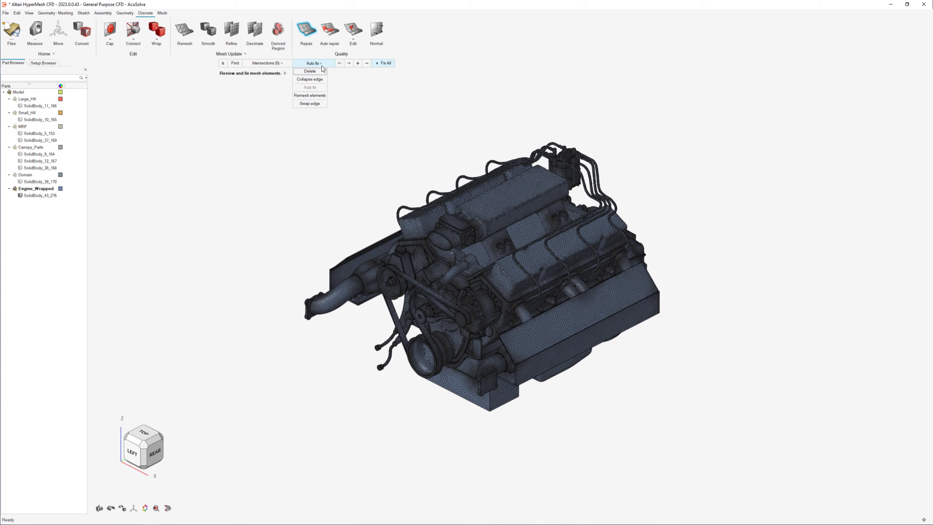
{"action": "left_click", "coordinate": [325, 95]}
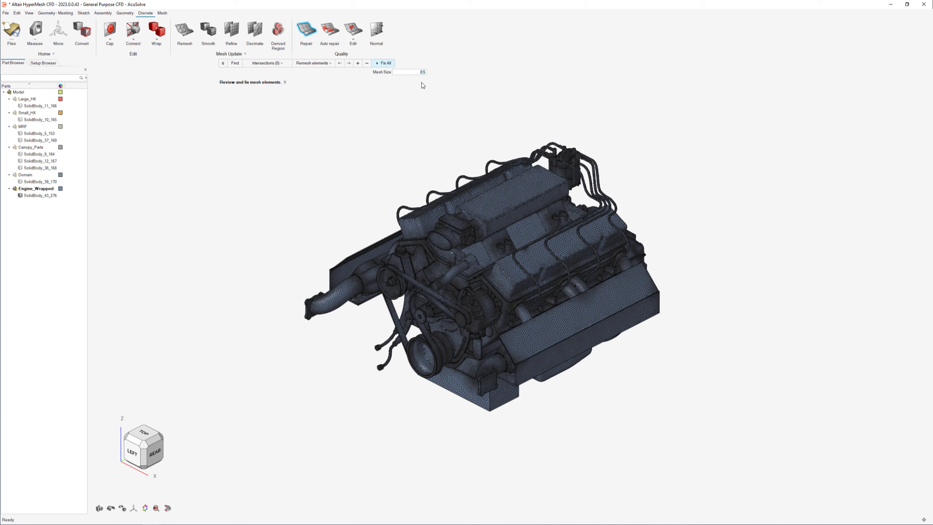
{"action": "key", "text": "Escape"}
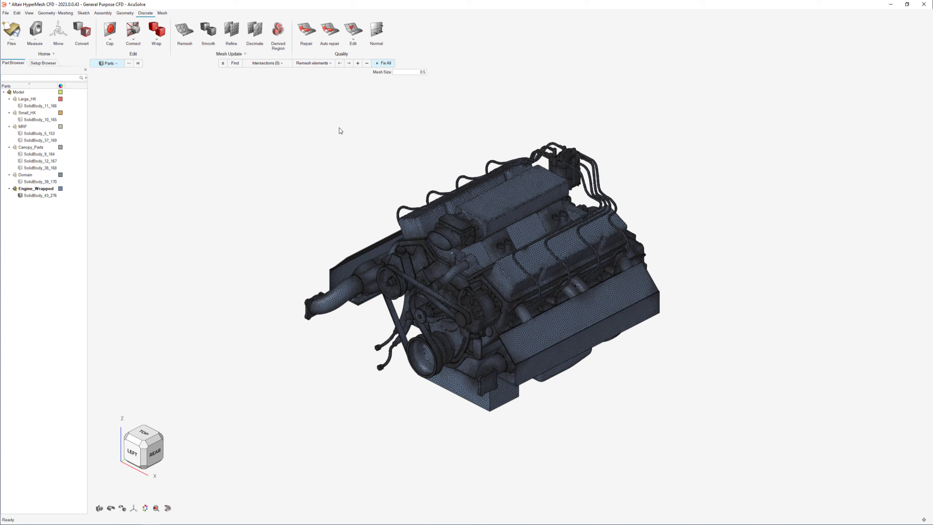
Step: Show all parts of the model and fit them in the isometric view
{"action": "right_click", "coordinate": [201, 180]}
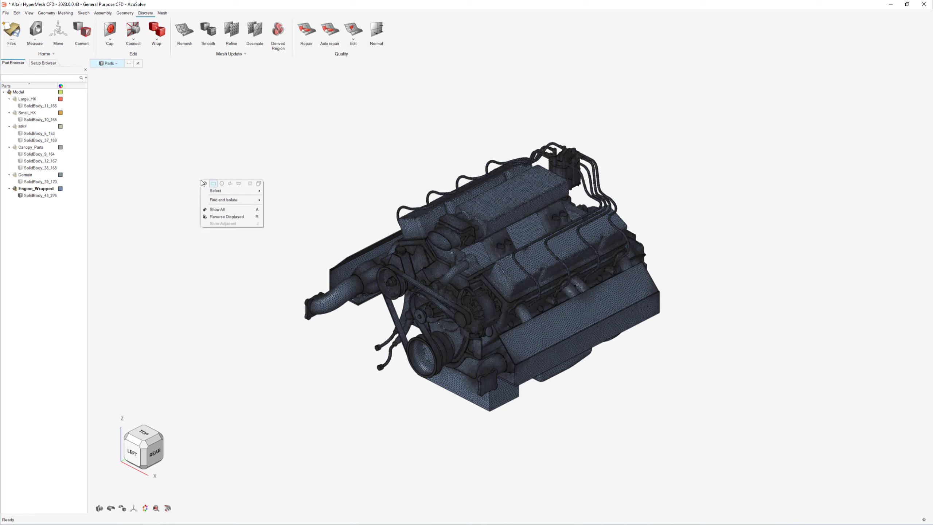
{"action": "left_click", "coordinate": [217, 209]}
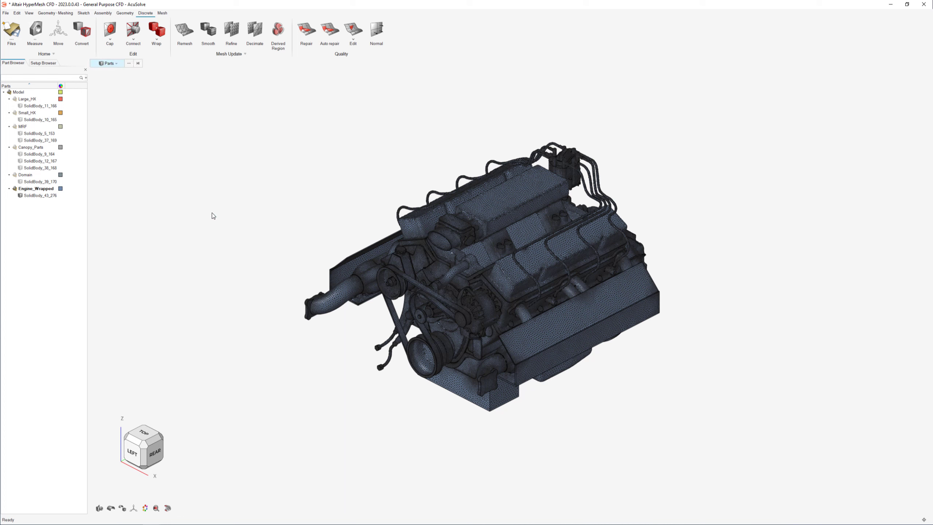
{"action": "key", "text": "a"}
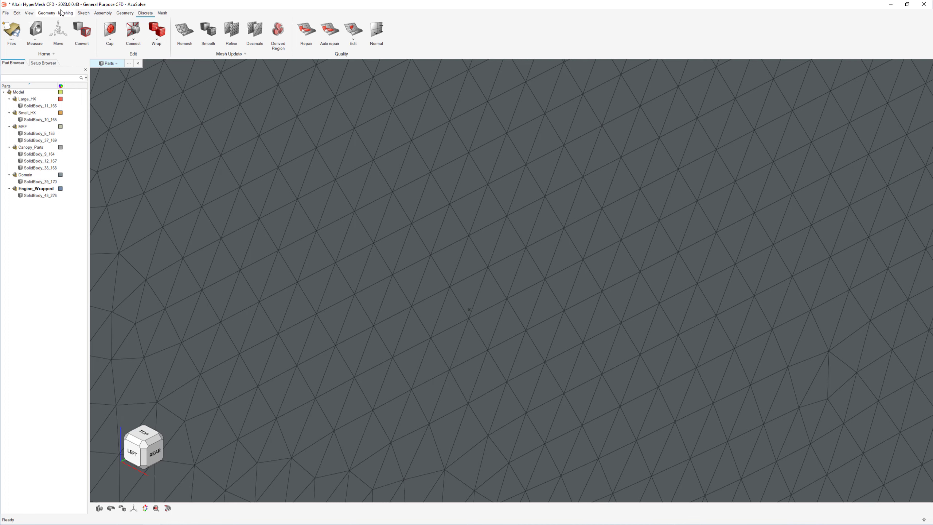
{"action": "left_click", "coordinate": [143, 442]}
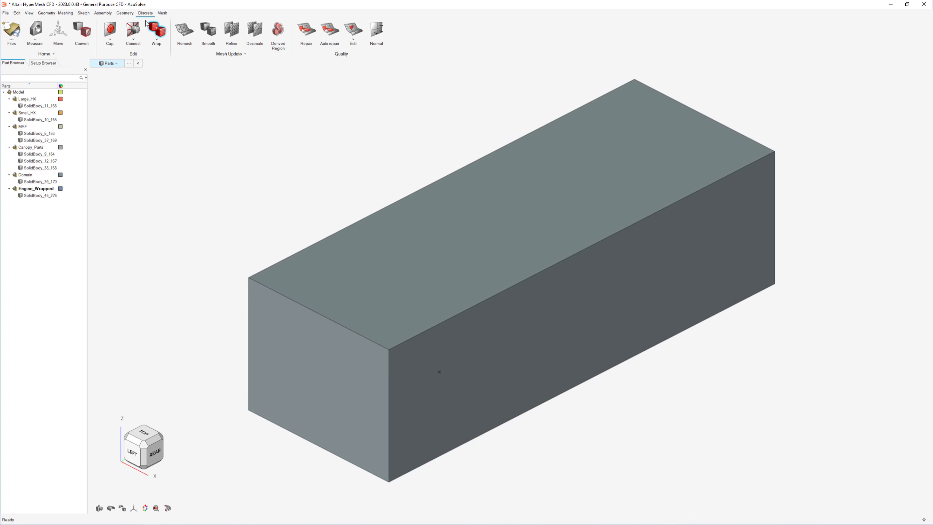
Step: Find the intersecting solids for a Boolean Combine of all parts and enable Keep common interface
{"action": "left_click", "coordinate": [125, 13]}
{"action": "left_click", "coordinate": [351, 31]}
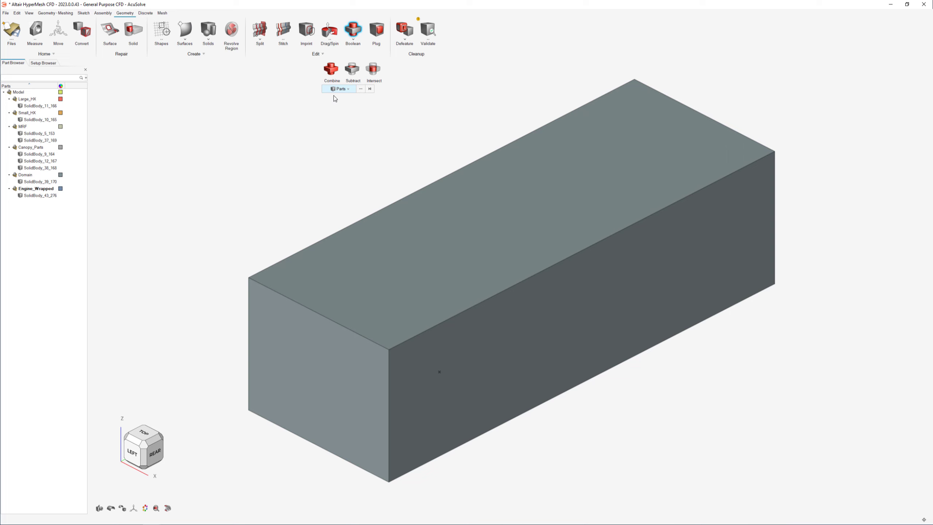
{"action": "left_click", "coordinate": [331, 69]}
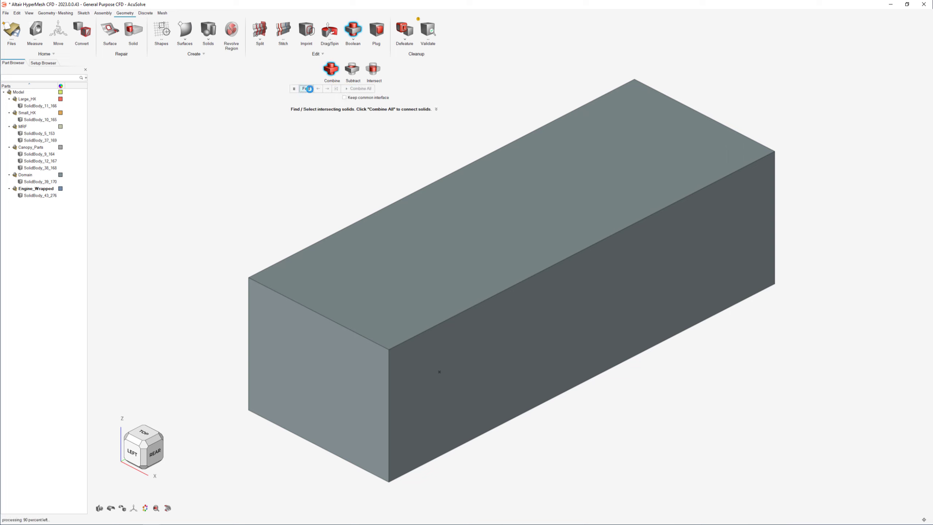
{"action": "left_click", "coordinate": [344, 97]}
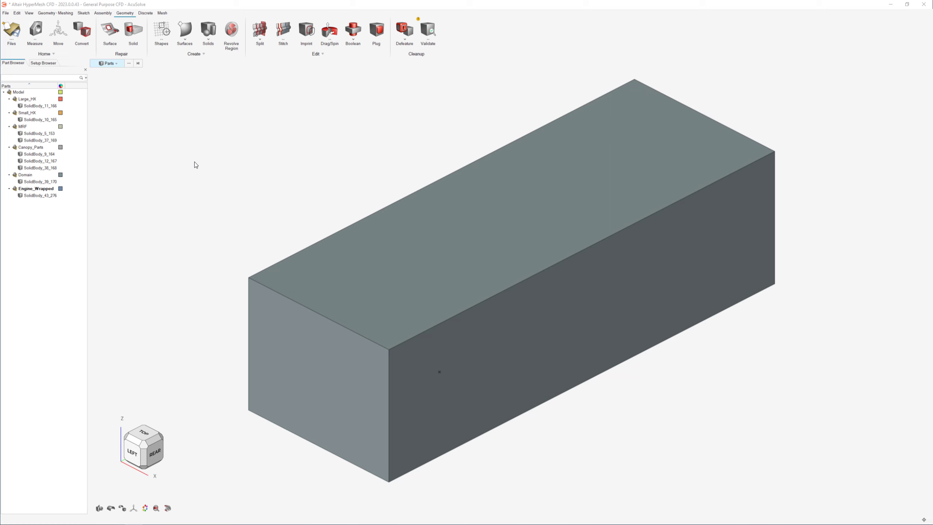
Step: Switch from geometry and meshing to Case Setup and open the flow physics settings
{"action": "left_click", "coordinate": [68, 12]}
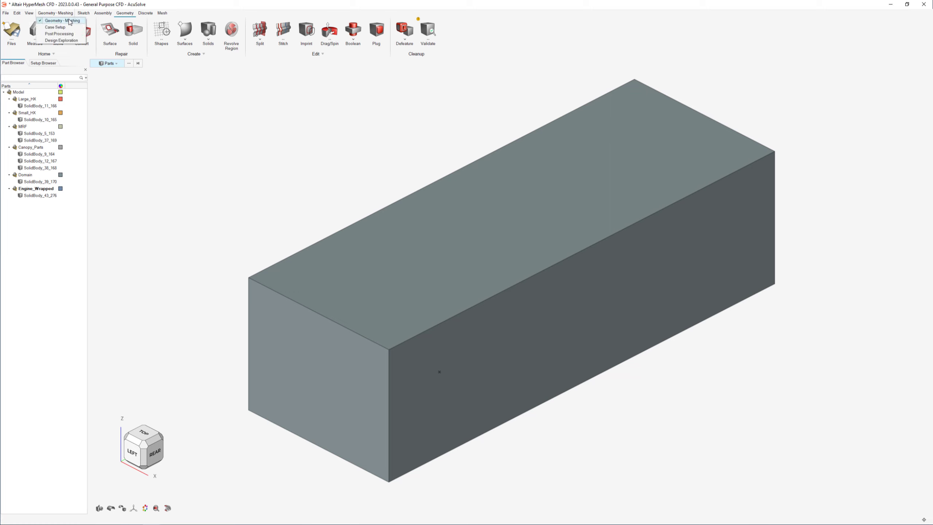
{"action": "left_click", "coordinate": [55, 27]}
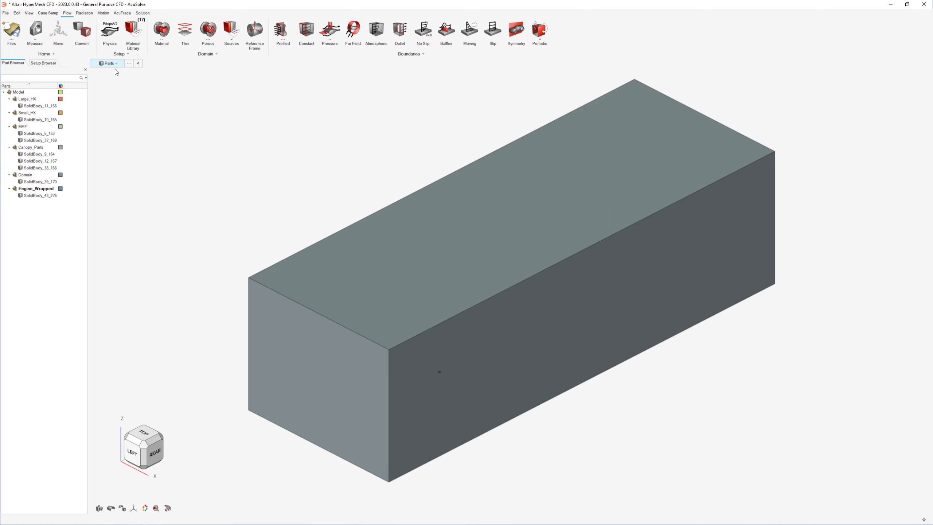
{"action": "left_click", "coordinate": [112, 35]}
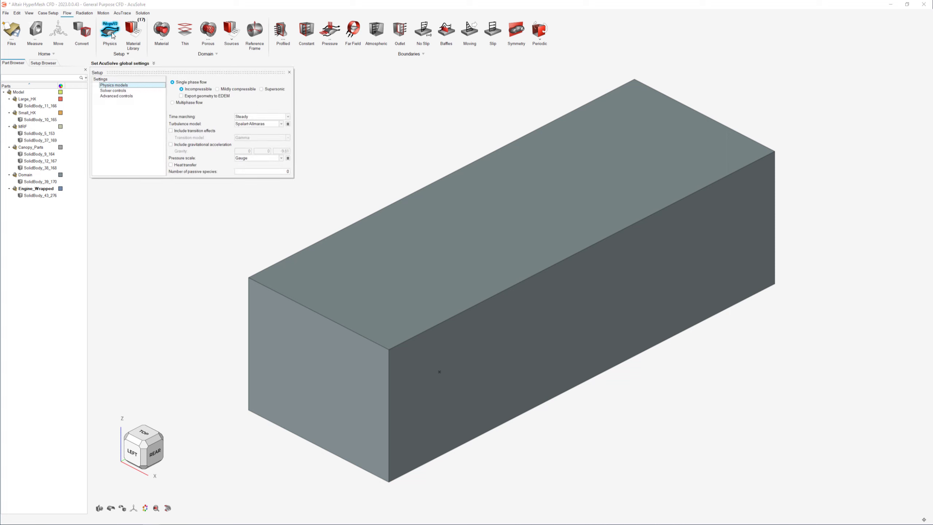
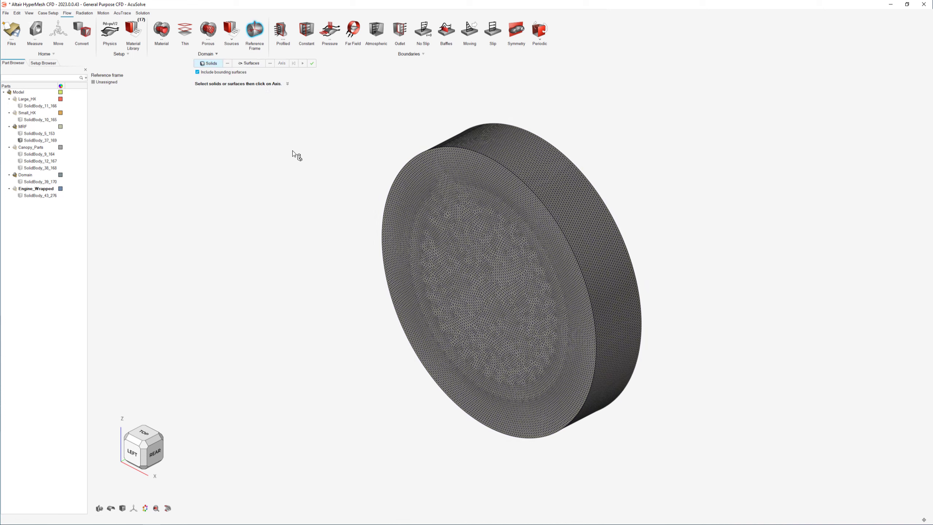
Step: Assign a reference frame to the displayed MRF solid with a Y-direction axis at its surface center, and reverse the rotation direction
{"action": "left_click", "coordinate": [459, 254]}
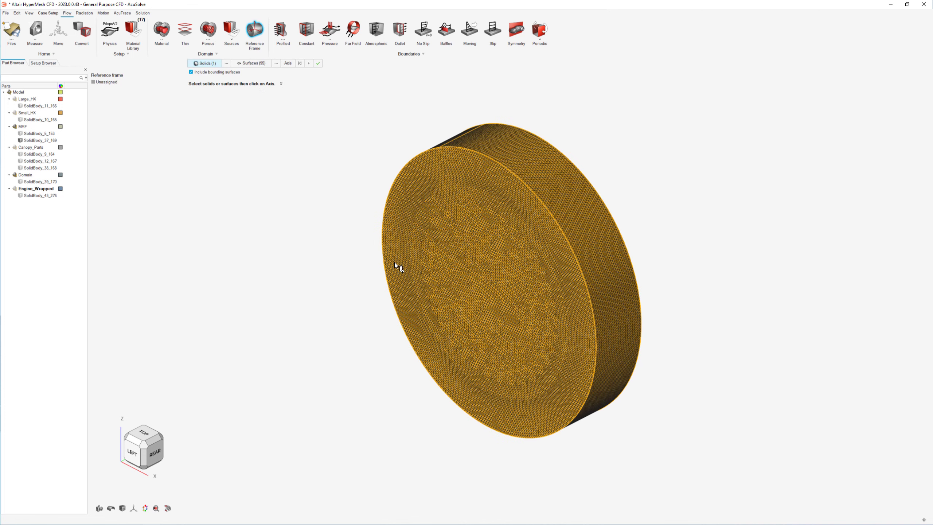
{"action": "left_click", "coordinate": [287, 64]}
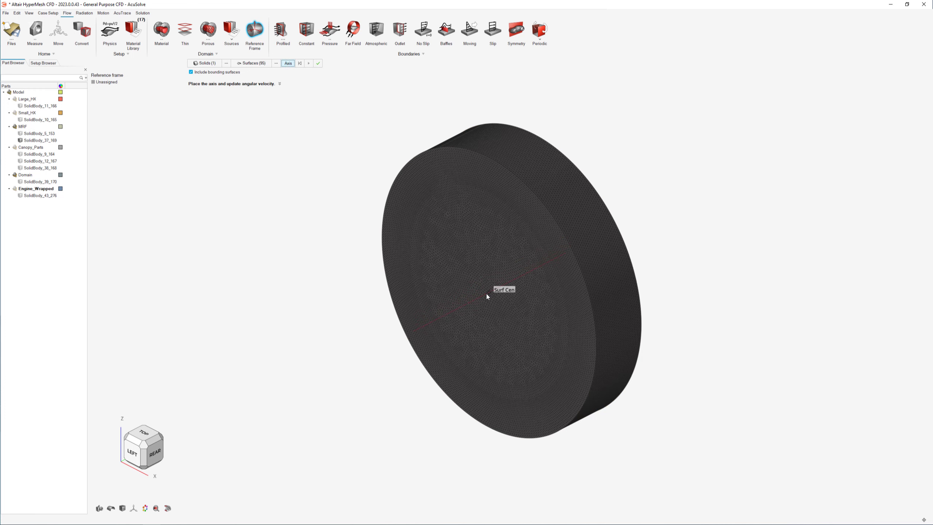
{"action": "left_click", "coordinate": [486, 293]}
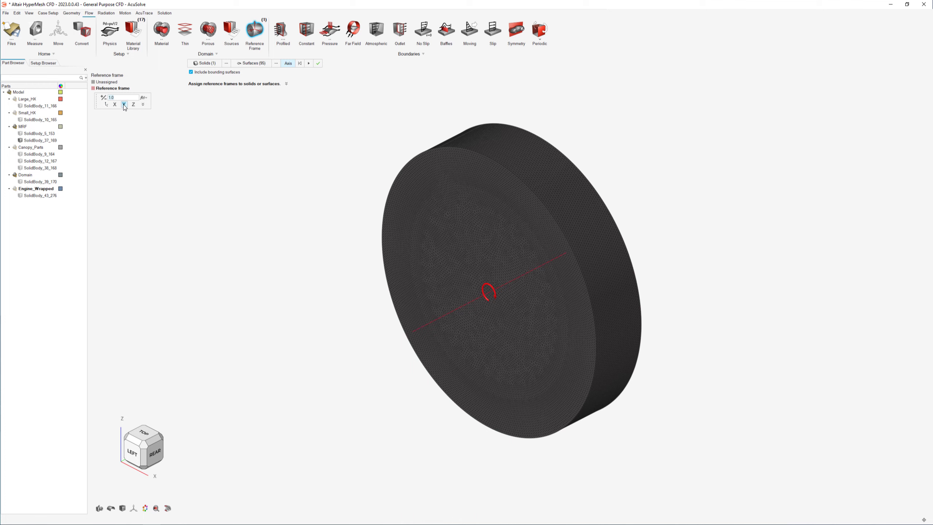
{"action": "left_click", "coordinate": [102, 97]}
{"action": "key", "text": "Return"}
{"action": "key", "text": "Escape"}
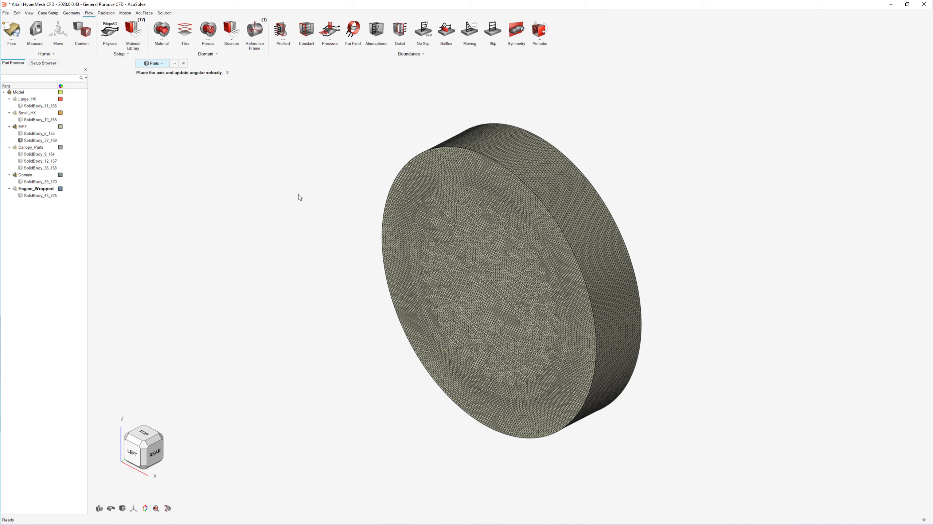
Step: Assign a rotational mesh motion to the displayed MRF solid, with the rotation axis placed at its surface center
{"action": "left_click", "coordinate": [125, 13]}
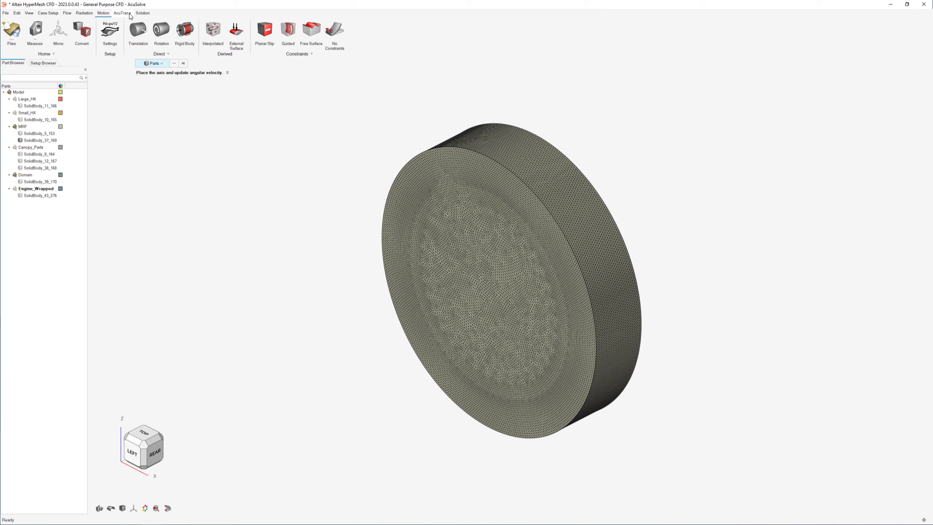
{"action": "left_click", "coordinate": [156, 26]}
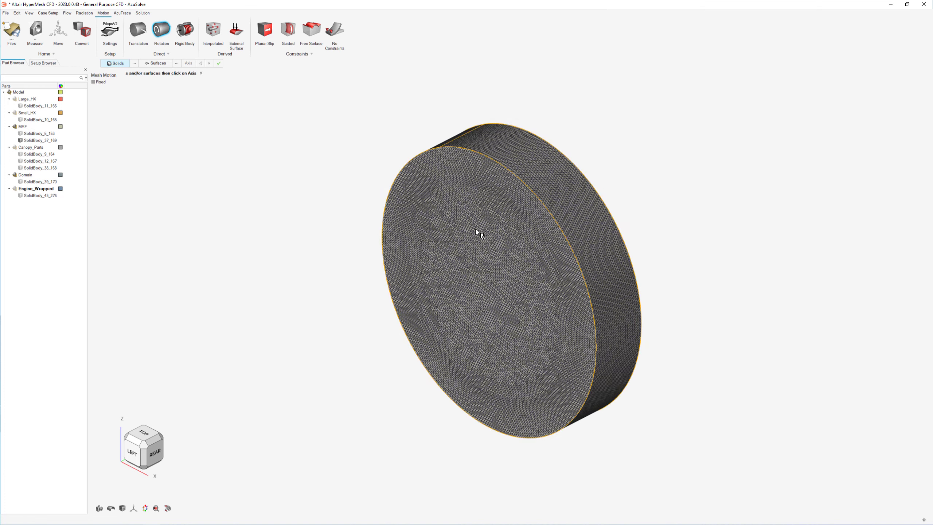
{"action": "left_click", "coordinate": [475, 229]}
{"action": "left_click", "coordinate": [220, 63]}
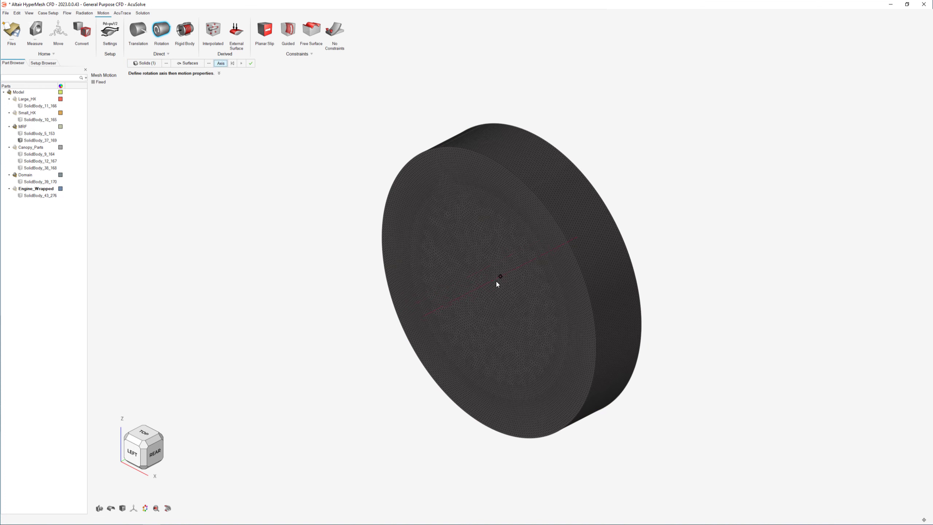
{"action": "left_click", "coordinate": [488, 291]}
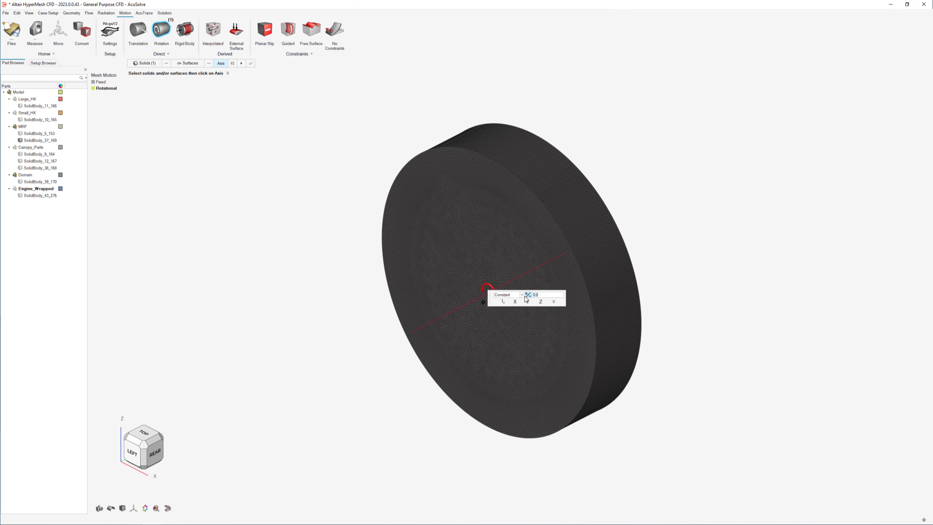
{"action": "left_click", "coordinate": [250, 63]}
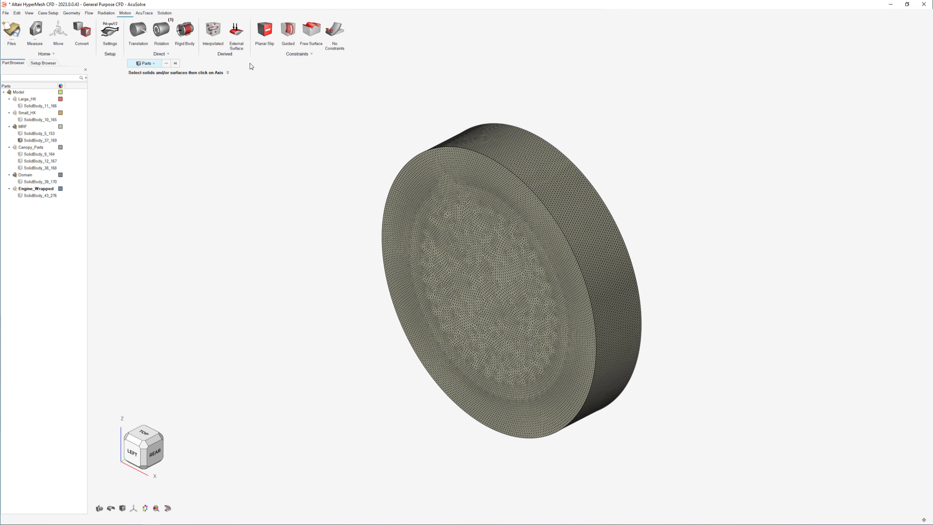
Step: Set the mesh motion type to Specified and turn off the Mesh deformation equation in the solver controls
{"action": "left_click", "coordinate": [111, 33]}
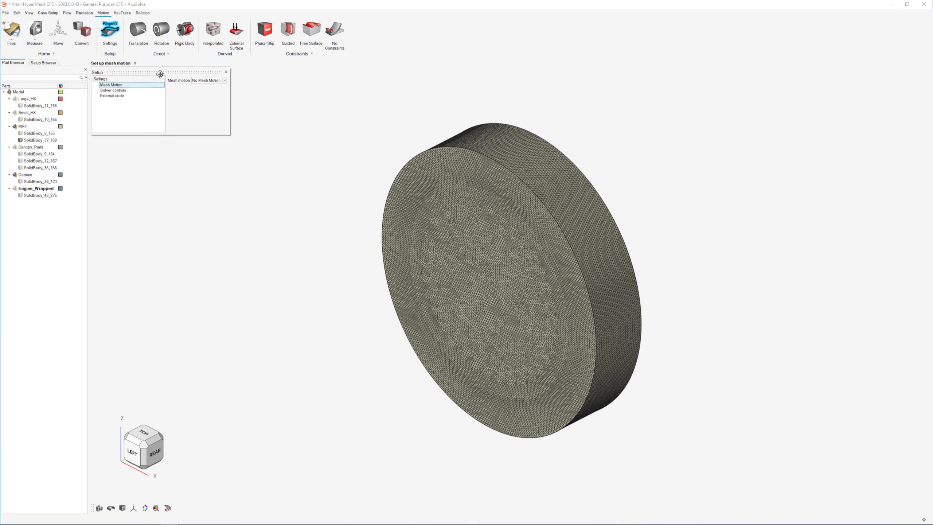
{"action": "left_click", "coordinate": [207, 81]}
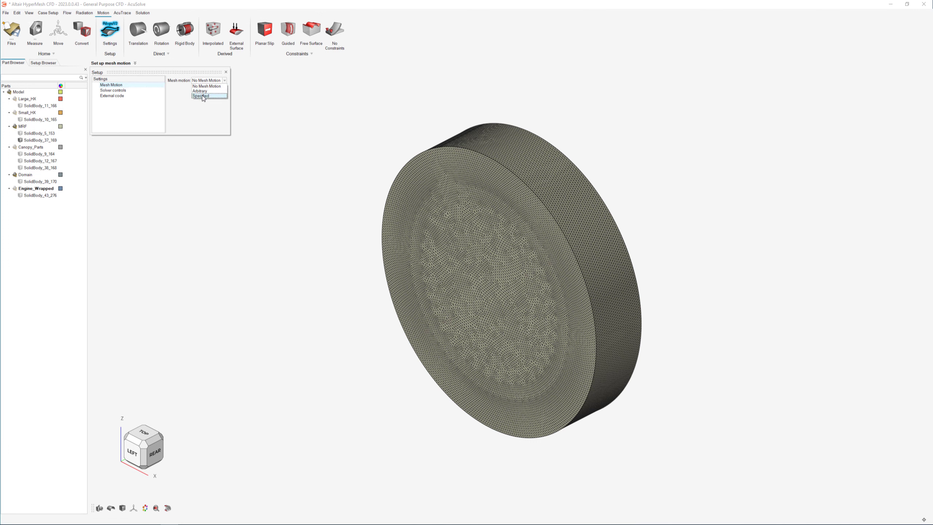
{"action": "left_click", "coordinate": [202, 94]}
{"action": "left_click", "coordinate": [134, 92]}
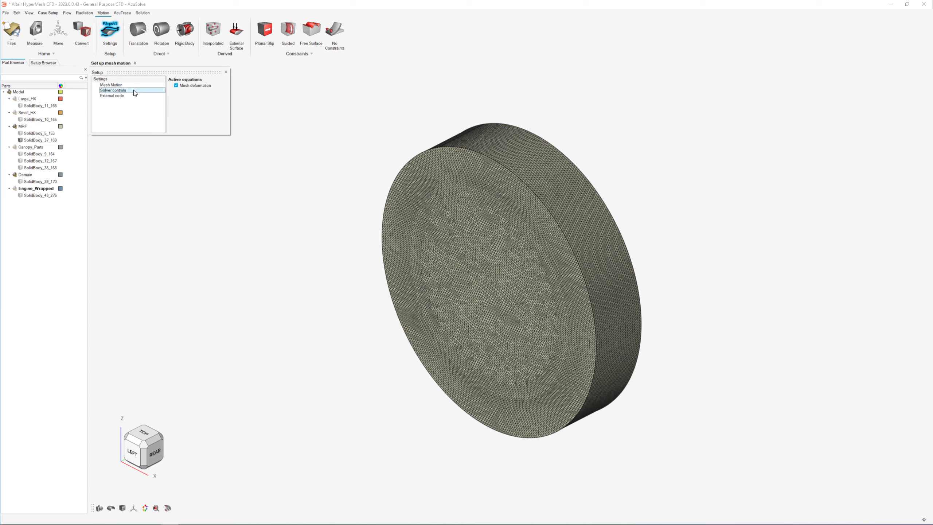
{"action": "left_click", "coordinate": [181, 86]}
{"action": "left_click", "coordinate": [225, 72]}
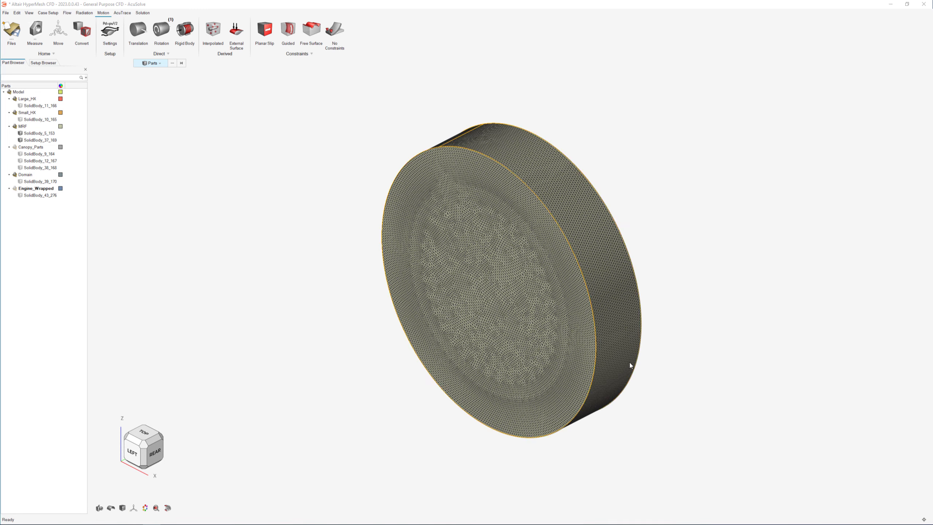
Step: Isolate the Large_HX and Small_HX parts in an isometric view facing their front and left sides
{"action": "left_click", "coordinate": [28, 98]}
{"action": "left_click", "coordinate": [29, 113], "text": "ctrl"}
{"action": "right_click", "coordinate": [28, 113]}
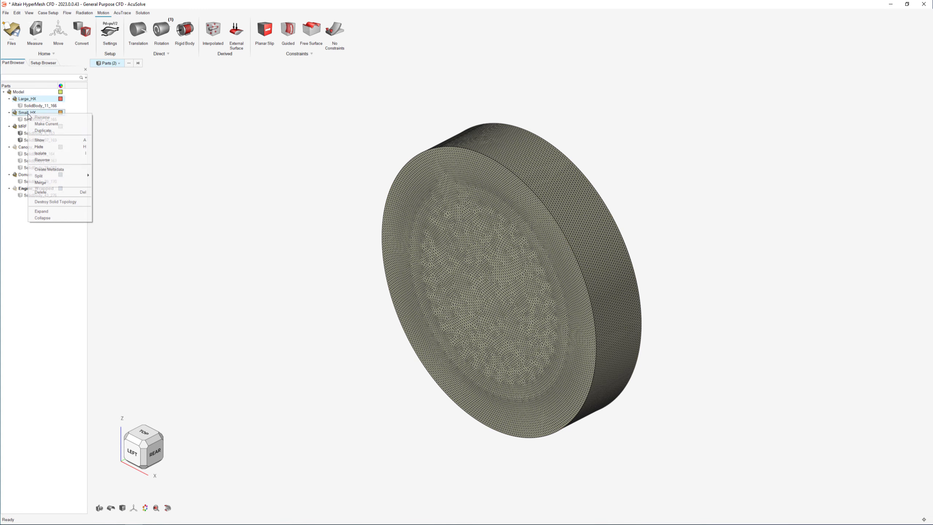
{"action": "left_click", "coordinate": [41, 152]}
{"action": "left_click", "coordinate": [132, 451]}
{"action": "left_click", "coordinate": [131, 435]}
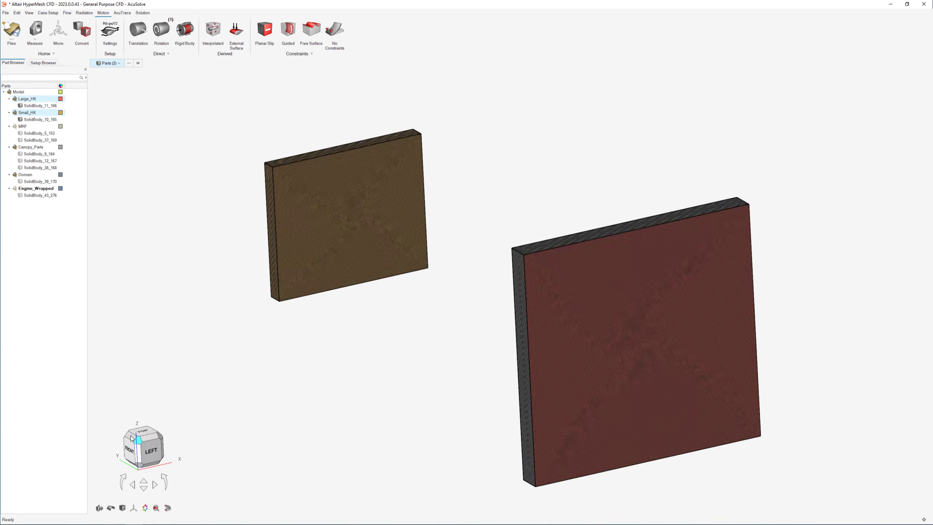
Step: Define the large block as a heat exchanger component and pick its broad front face as the inlet
{"action": "left_click", "coordinate": [68, 12]}
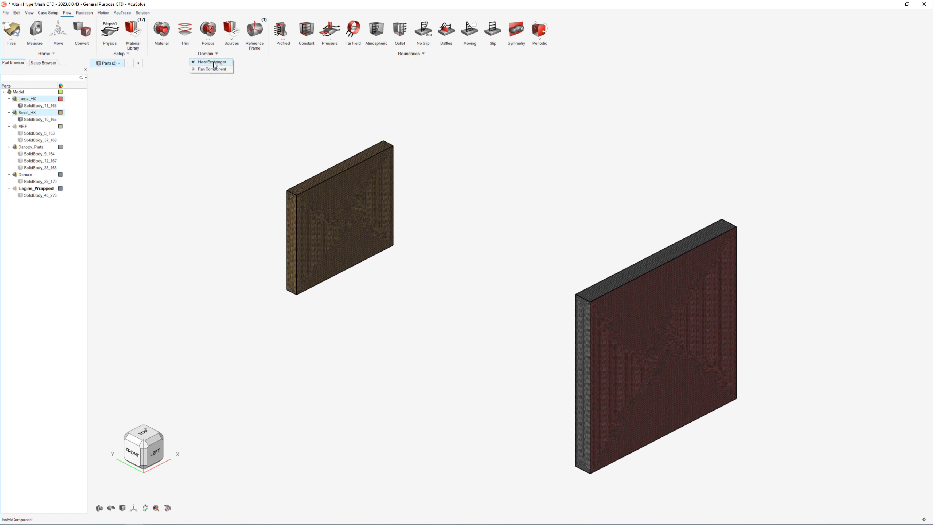
{"action": "left_click", "coordinate": [213, 62]}
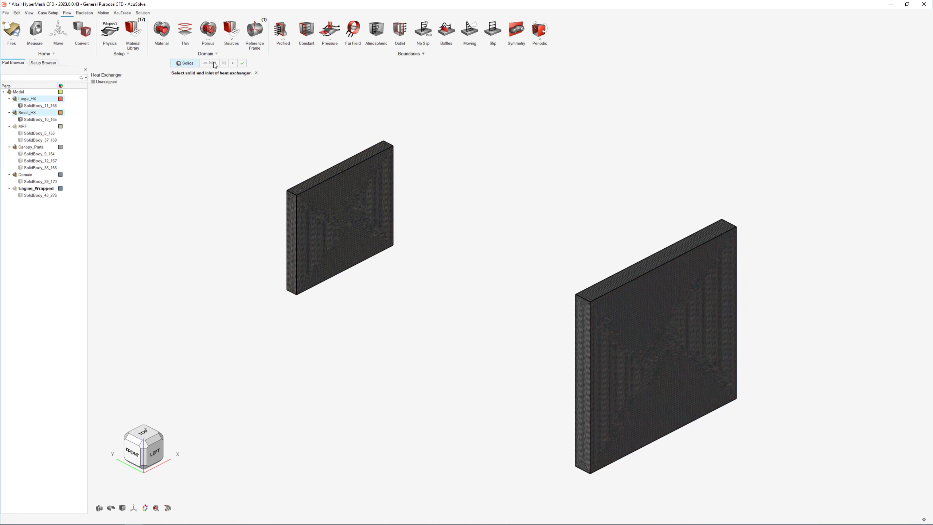
{"action": "left_click", "coordinate": [637, 302]}
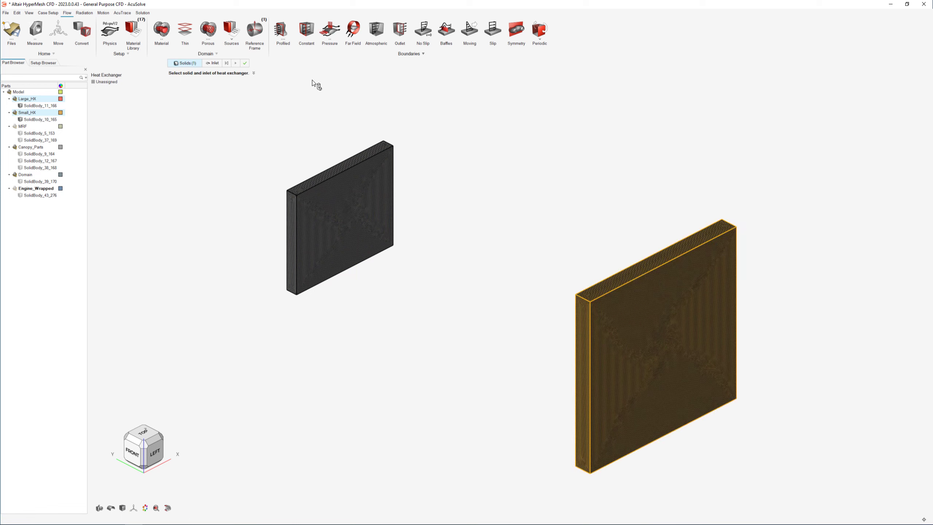
{"action": "left_click", "coordinate": [213, 63]}
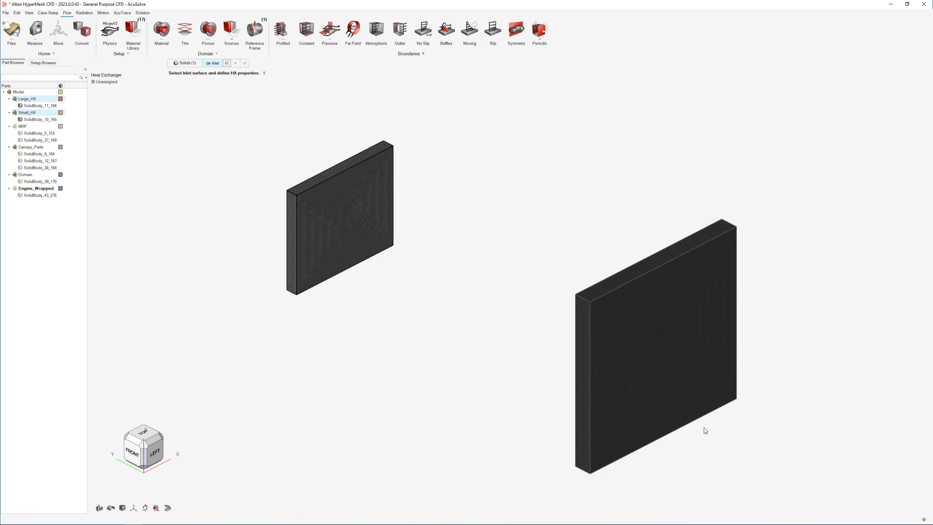
{"action": "left_click", "coordinate": [680, 344]}
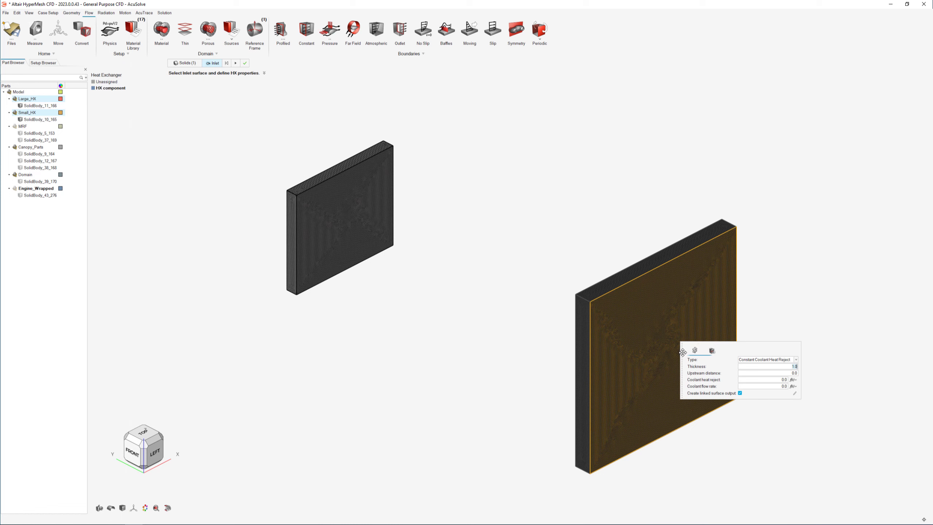
Step: Set the large heat exchanger's thickness to 0.15 and coolant flow rate to 1, and enter its coolant heat reject
{"action": "left_click_drag", "start_coordinate": [682, 352], "coordinate": [519, 154]}
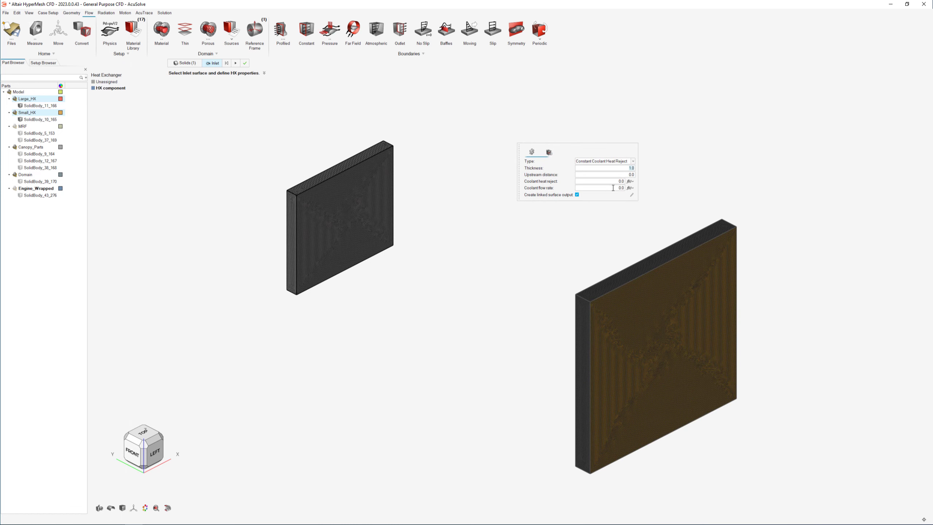
{"action": "type", "text": "0.15"}
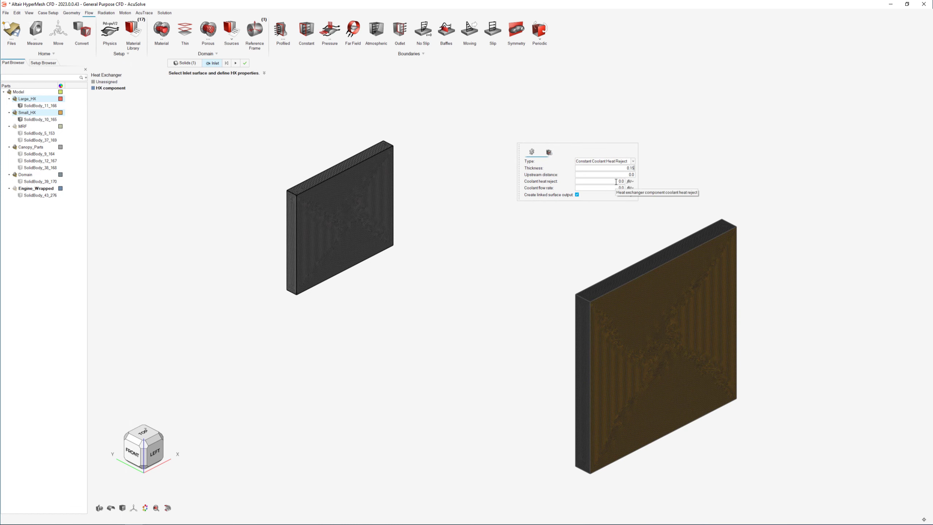
{"action": "left_click_drag", "start_coordinate": [616, 181], "coordinate": [634, 178]}
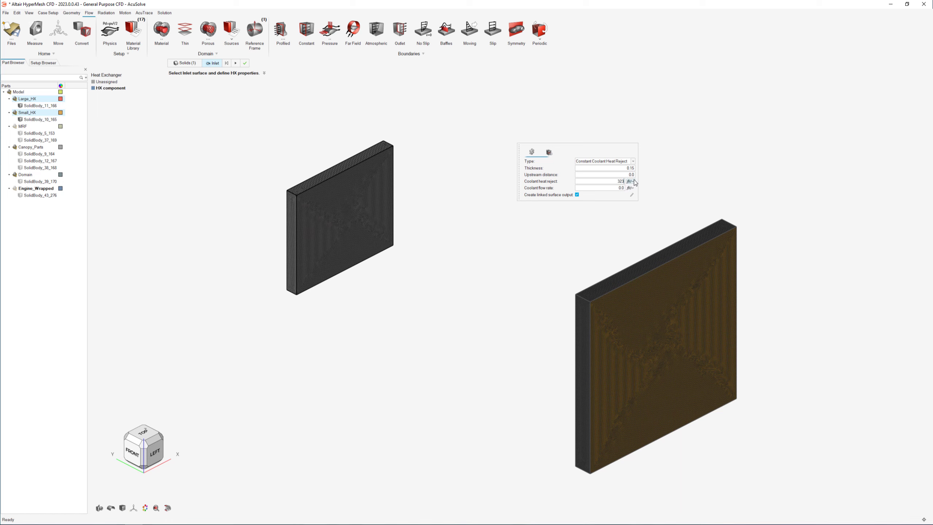
{"action": "left_click_drag", "start_coordinate": [617, 188], "coordinate": [632, 187]}
{"action": "type", "text": "1"}
Step: Set the large heat exchanger's friction type to Piecewise Linear and add ten rows to its axial velocity table
{"action": "left_click", "coordinate": [548, 152]}
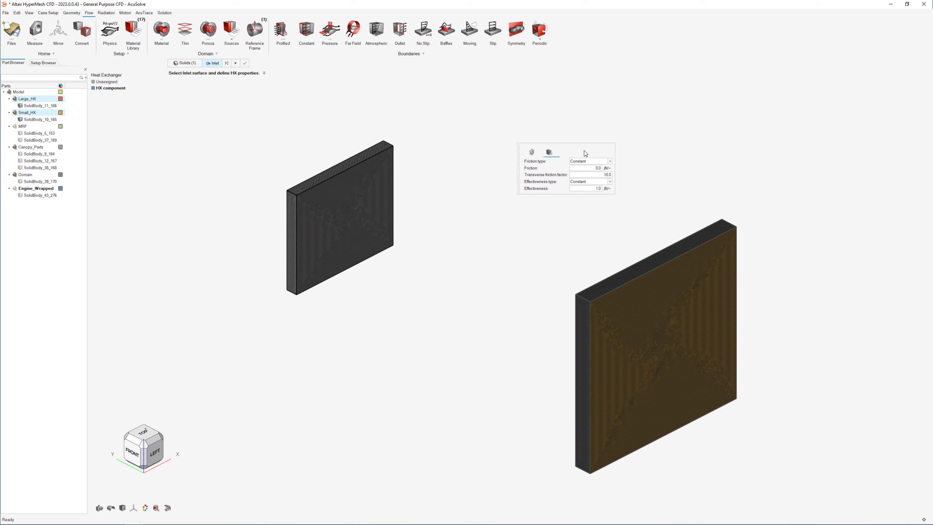
{"action": "left_click", "coordinate": [595, 176]}
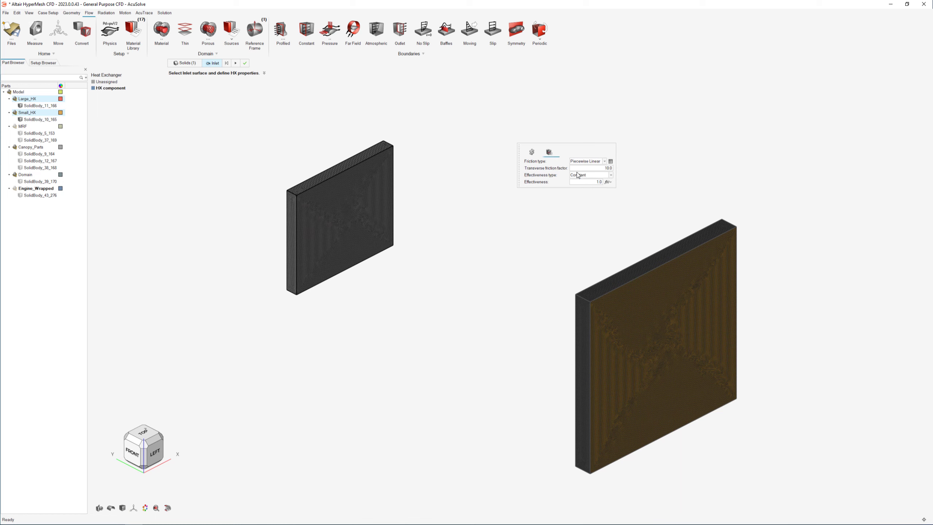
{"action": "left_click", "coordinate": [611, 161]}
{"action": "left_click", "coordinate": [340, 191]}
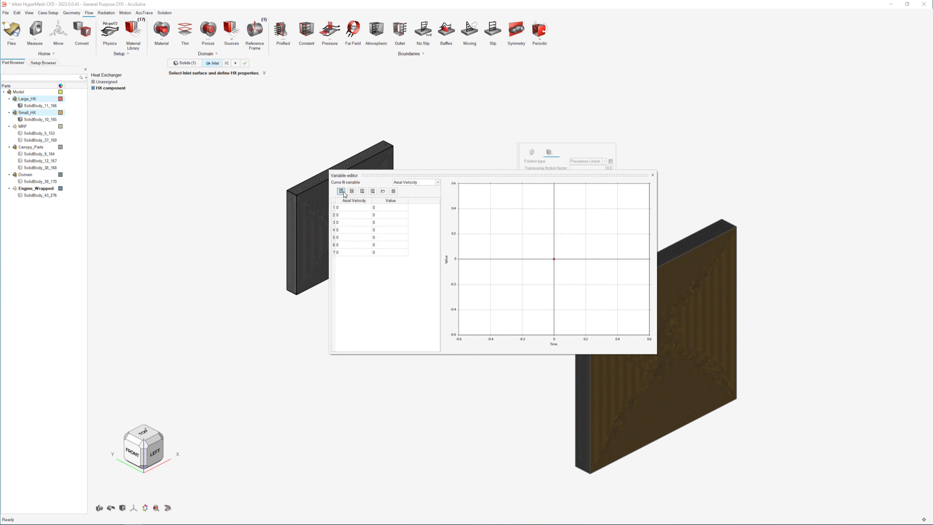
{"action": "left_click", "coordinate": [341, 191]}
Step: Fill the first three friction table rows: value 50 at velocity 0, 22.306 at 2.38, and 20.449 at 3.02
{"action": "double_click", "coordinate": [391, 208]}
{"action": "type", "text": "50"}
{"action": "key", "text": "Return"}
{"action": "double_click", "coordinate": [358, 215]}
{"action": "type", "text": "2.38"}
{"action": "double_click", "coordinate": [392, 216]}
{"action": "type", "text": "22.306"}
{"action": "double_click", "coordinate": [356, 221]}
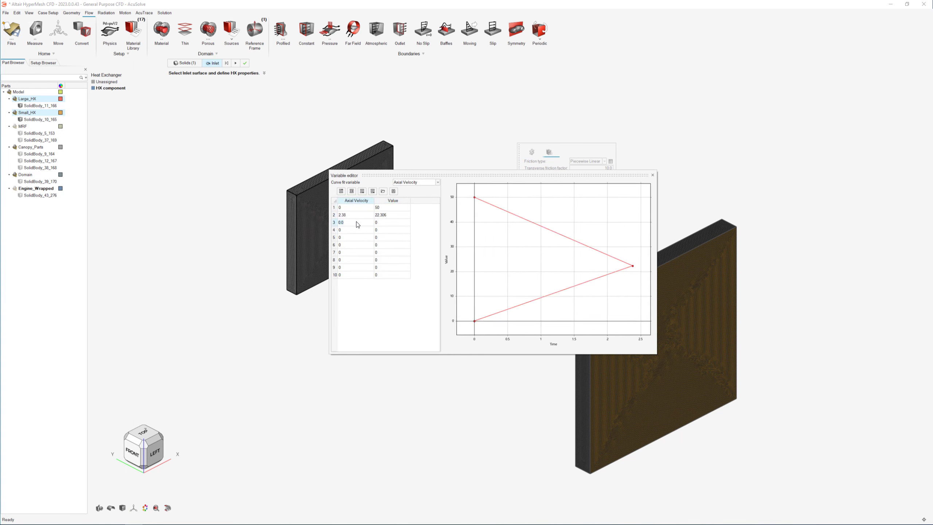
{"action": "type", "text": "3.02"}
{"action": "double_click", "coordinate": [383, 223]}
{"action": "type", "text": "20.449"}
Step: Fill friction table rows 4 to 6: value 19.634 at axial velocity 3.46, 18.939 at 3.89, and 18.336 at 4.32
{"action": "double_click", "coordinate": [356, 230]}
{"action": "type", "text": "3.46"}
{"action": "double_click", "coordinate": [382, 231]}
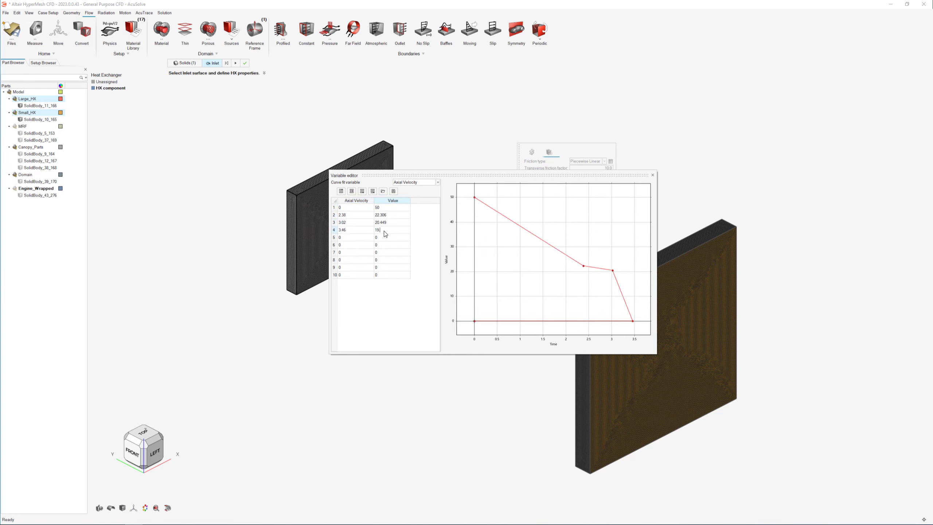
{"action": "type", "text": "19.634"}
{"action": "double_click", "coordinate": [358, 237]}
{"action": "type", "text": "3.89"}
{"action": "double_click", "coordinate": [388, 237]}
{"action": "type", "text": "18.939"}
{"action": "double_click", "coordinate": [358, 245]}
{"action": "type", "text": "4.32"}
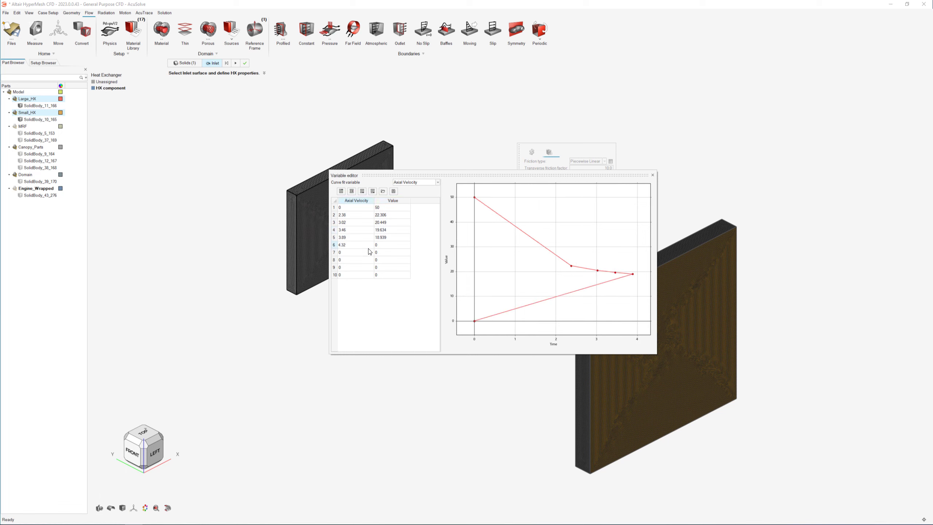
{"action": "double_click", "coordinate": [384, 245]}
{"action": "type", "text": "18.336"}
Step: Fill friction table rows 7 to 9: value 17.806 at axial velocity 4.75, 17.334 at 5.18, and 16.909 at 5.62
{"action": "double_click", "coordinate": [363, 252]}
{"action": "type", "text": "4.75"}
{"action": "double_click", "coordinate": [382, 253]}
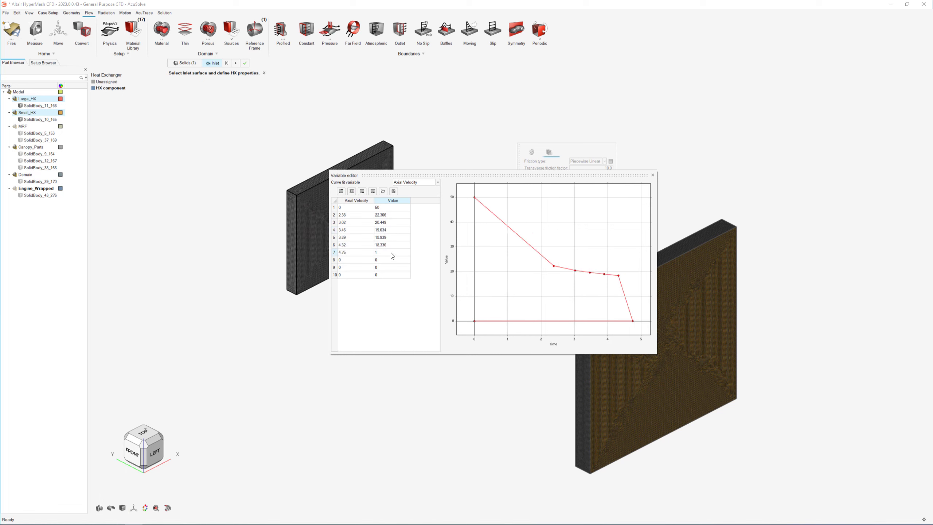
{"action": "type", "text": "17.806"}
{"action": "double_click", "coordinate": [364, 259]}
{"action": "type", "text": "5.18"}
{"action": "double_click", "coordinate": [391, 262]}
{"action": "type", "text": "17.334"}
{"action": "double_click", "coordinate": [358, 267]}
{"action": "type", "text": "5.62"}
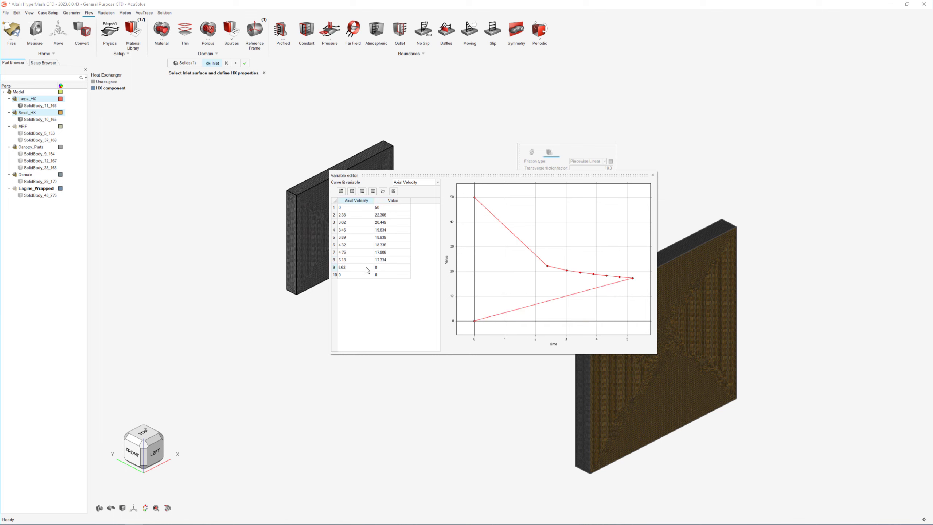
{"action": "double_click", "coordinate": [381, 267]}
{"action": "type", "text": "16.909"}
Step: Complete the tenth friction table row with axial velocity 6.26 and its friction value, and close the variable editor
{"action": "double_click", "coordinate": [365, 275]}
{"action": "type", "text": "6.26"}
{"action": "double_click", "coordinate": [382, 274]}
{"action": "type", "text": "0.0"}
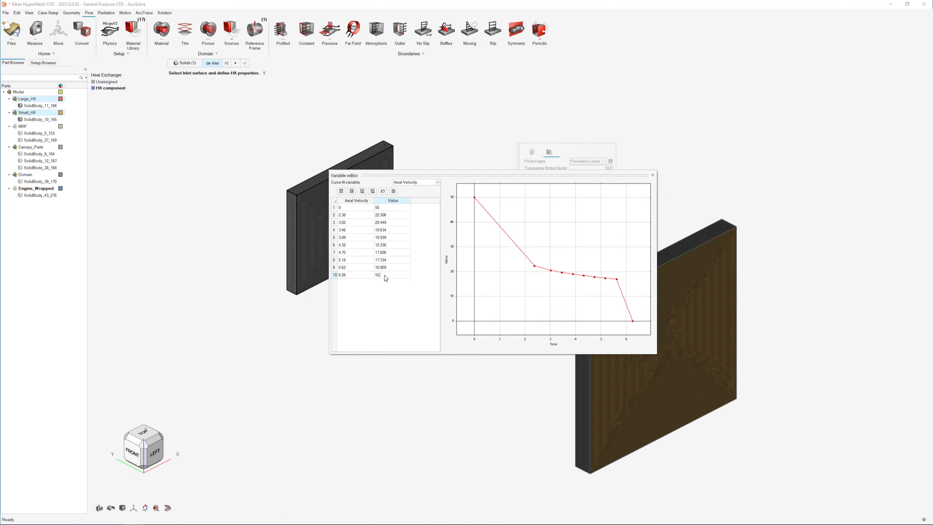
{"action": "left_click", "coordinate": [652, 175]}
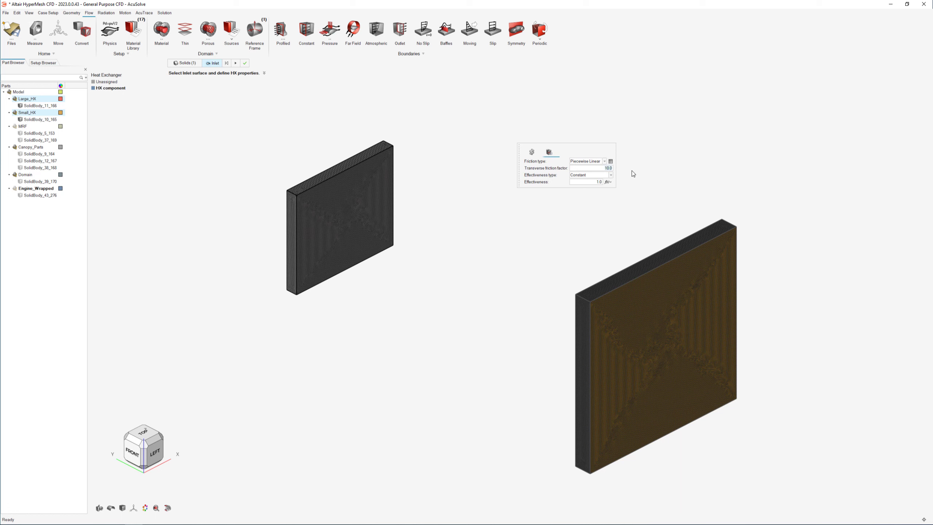
Step: Set the transverse friction factor to 50 and the constant effectiveness to 0.95, and confirm the large heat exchanger
{"action": "scroll", "coordinate": [632, 173], "scroll_direction": "up", "scroll_amount": 2}
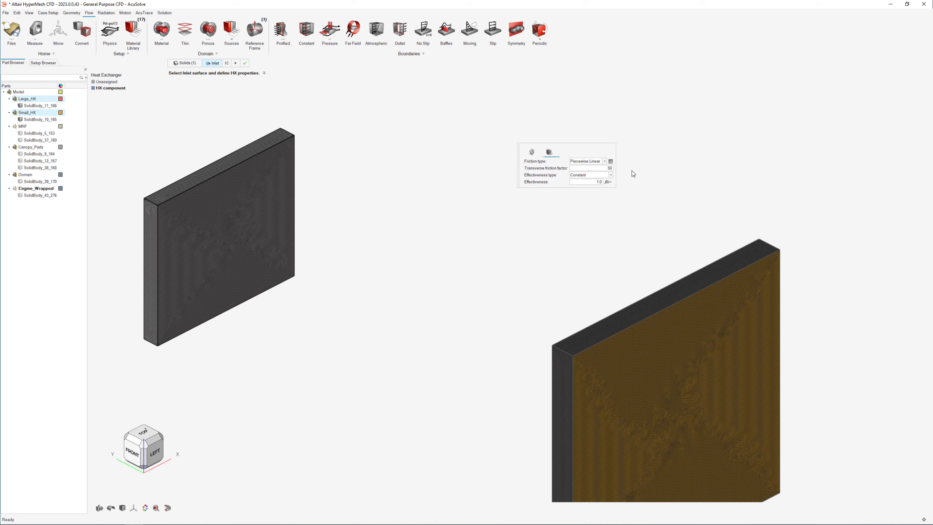
{"action": "left_click", "coordinate": [595, 181]}
{"action": "type", "text": "0.95"}
{"action": "left_click", "coordinate": [235, 63]}
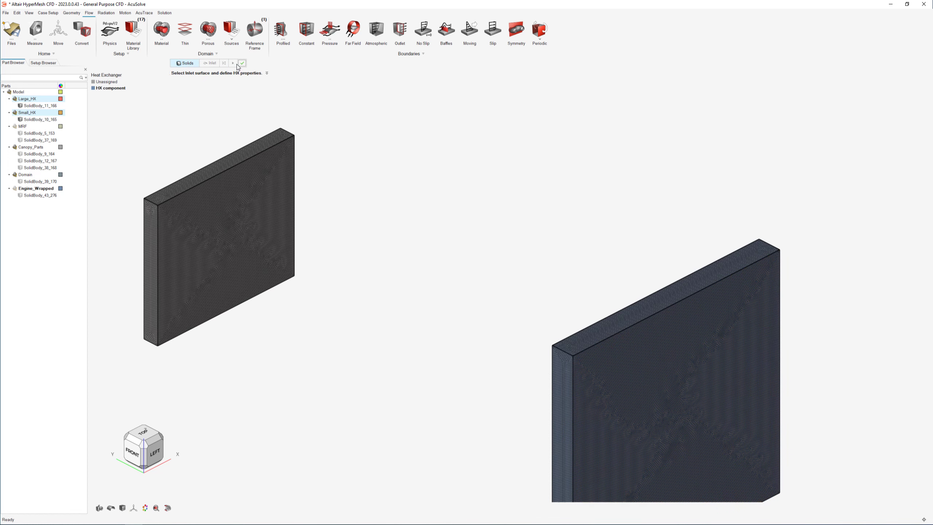
Step: Select the small heat exchanger's inlet and use Piecewise Linear friction, a transverse friction factor of 50 and a constant effectiveness of 0.95
{"action": "middle_click_drag", "start_coordinate": [359, 231], "coordinate": [386, 230]}
{"action": "scroll", "coordinate": [385, 229], "scroll_direction": "down", "scroll_amount": 3}
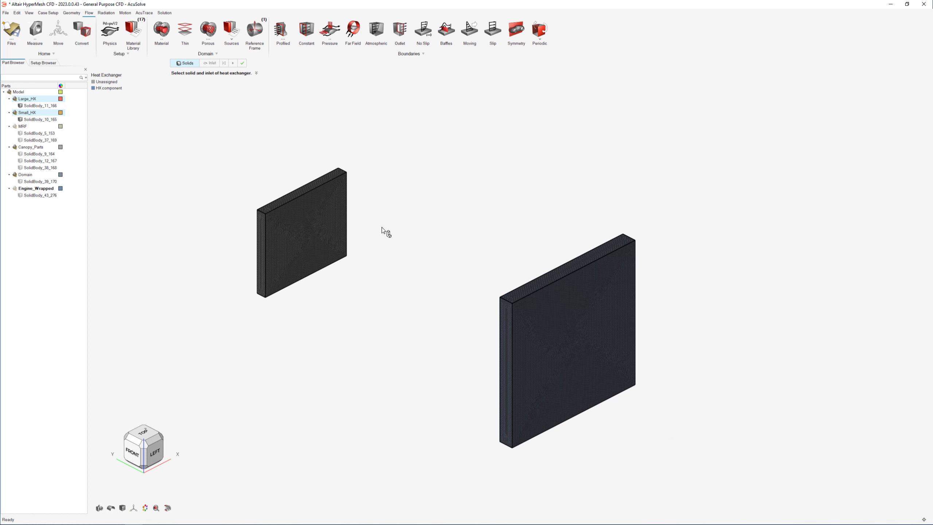
{"action": "left_click", "coordinate": [330, 219]}
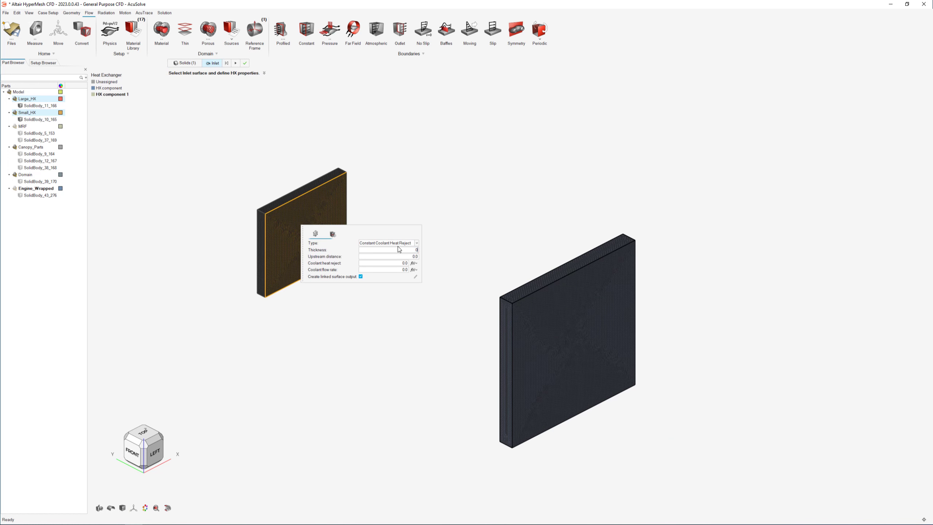
{"action": "left_click", "coordinate": [332, 234]}
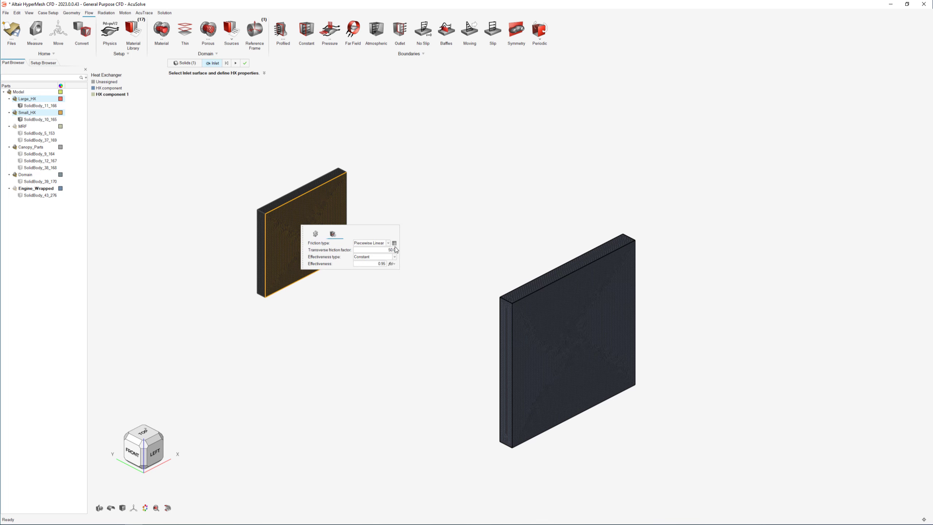
Step: Fill the small exchanger's ten-row friction table with the large exchanger's values, from 50 at axial velocity 0 to 16.432 at 6.26, and confirm
{"action": "left_click", "coordinate": [394, 244]}
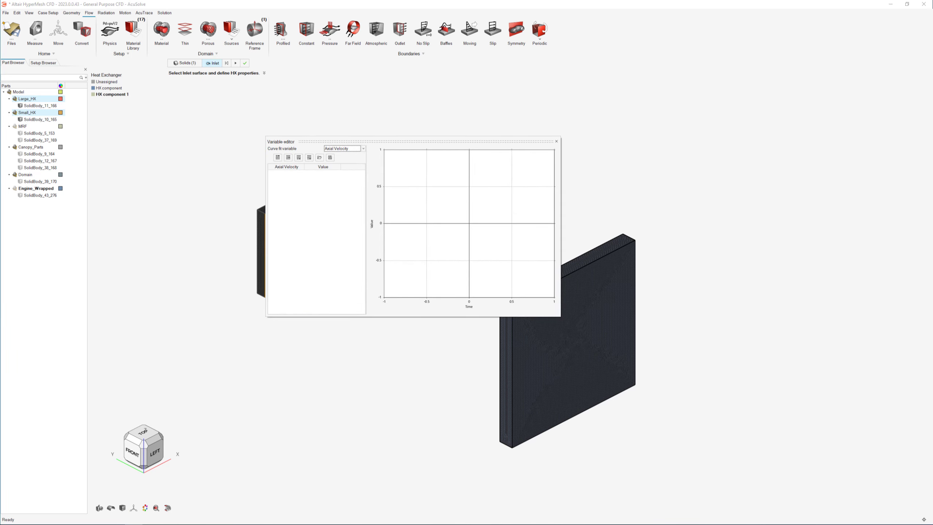
{"action": "left_click", "coordinate": [277, 158]}
{"action": "left_click", "coordinate": [278, 157]}
{"action": "left_click", "coordinate": [277, 157]}
{"action": "left_click", "coordinate": [278, 158]}
{"action": "left_click", "coordinate": [278, 158]}
{"action": "left_click", "coordinate": [277, 157]}
{"action": "left_click", "coordinate": [277, 157]}
{"action": "left_click", "coordinate": [278, 158]}
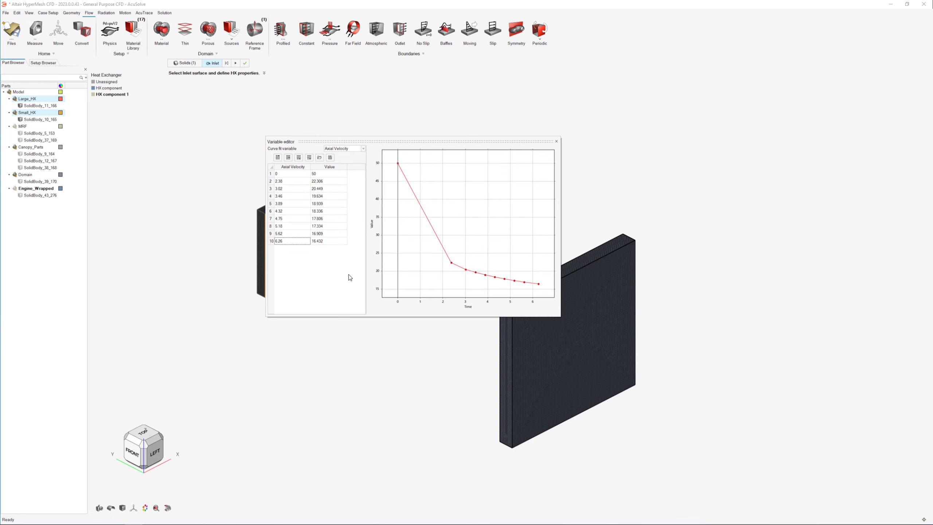
{"action": "left_click", "coordinate": [556, 141]}
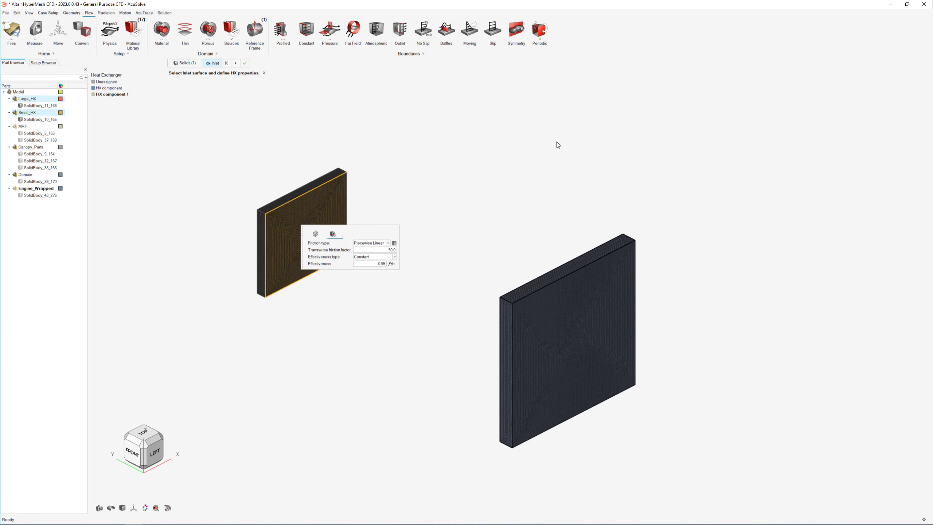
{"action": "left_click", "coordinate": [245, 63]}
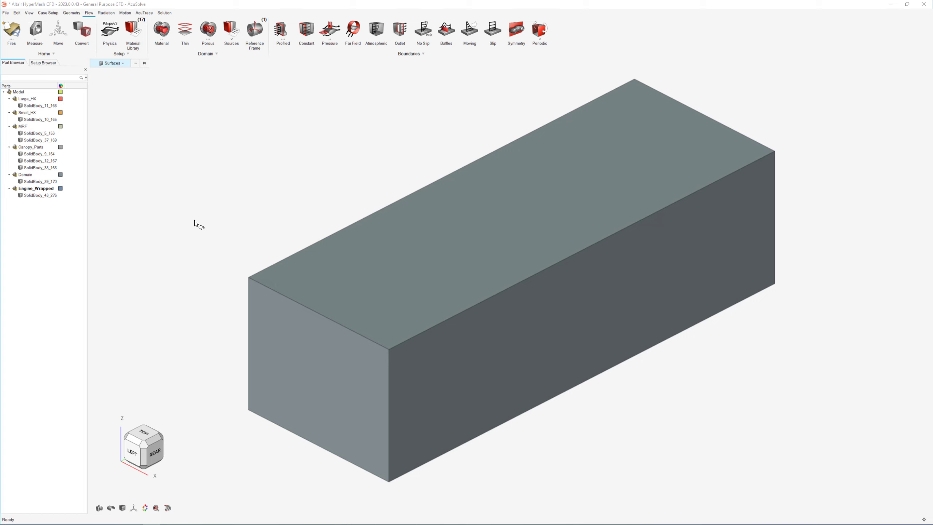
Step: Create a custom fluid material in the Material Library's own materials and name it Air_40deg
{"action": "left_click", "coordinate": [132, 27]}
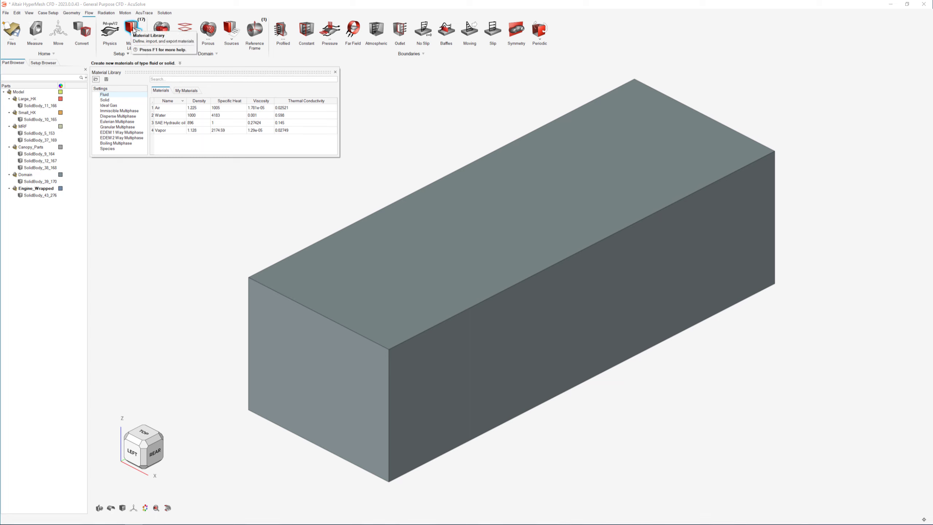
{"action": "left_click", "coordinate": [185, 90]}
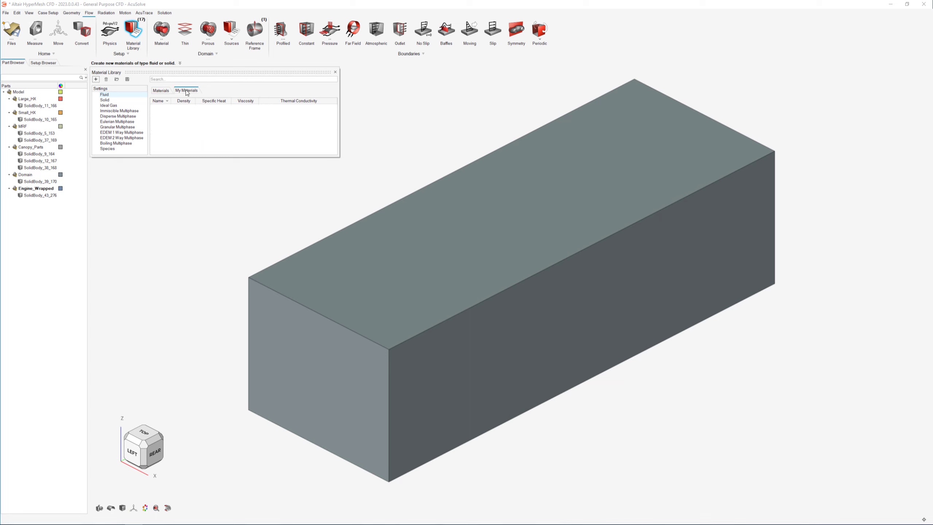
{"action": "left_click", "coordinate": [115, 94]}
{"action": "left_click", "coordinate": [95, 79]}
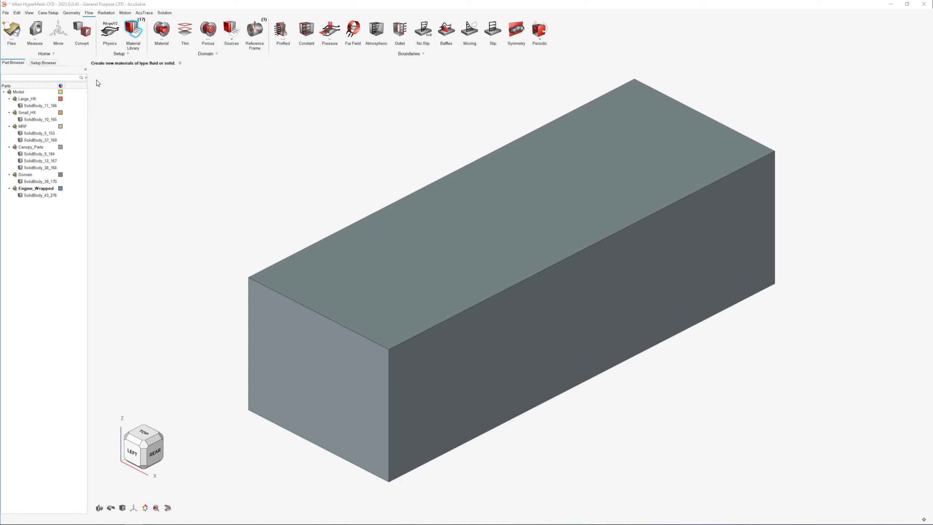
{"action": "double_click", "coordinate": [106, 85]}
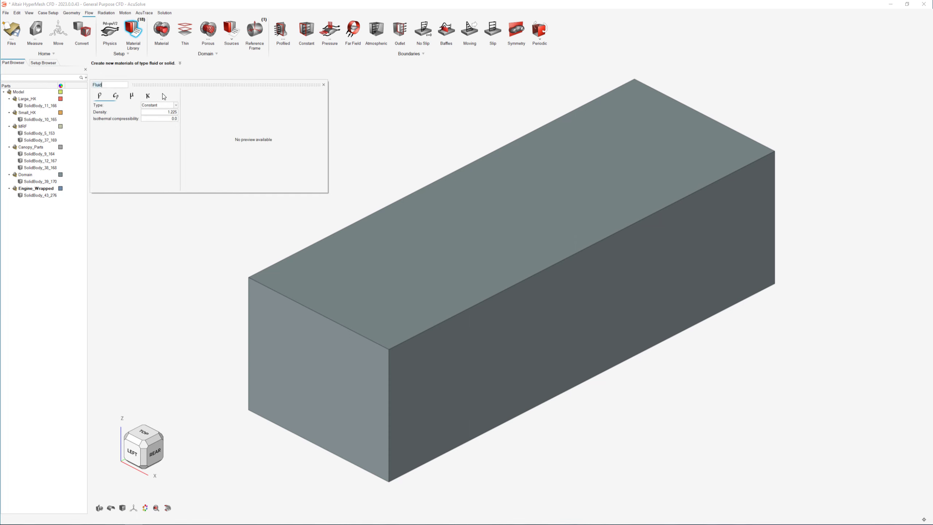
{"action": "type", "text": "Air_40deg"}
{"action": "key", "text": "Return"}
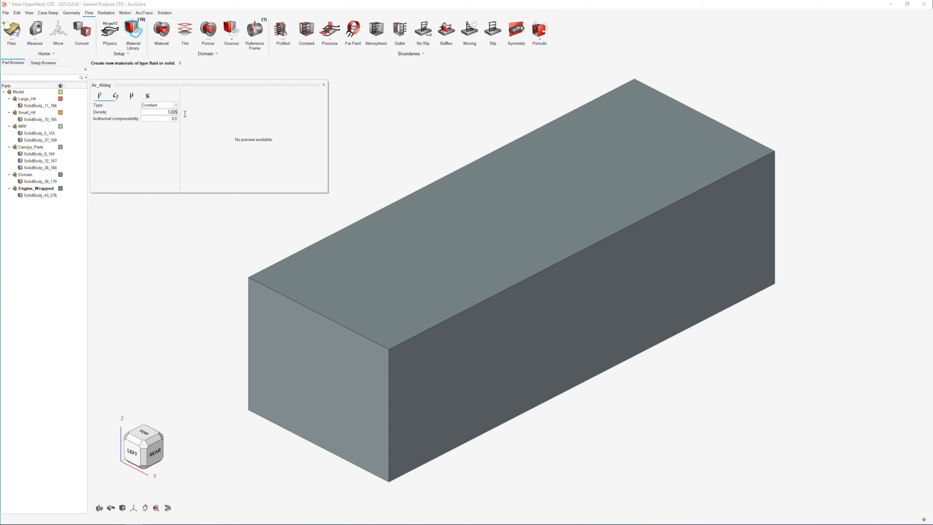